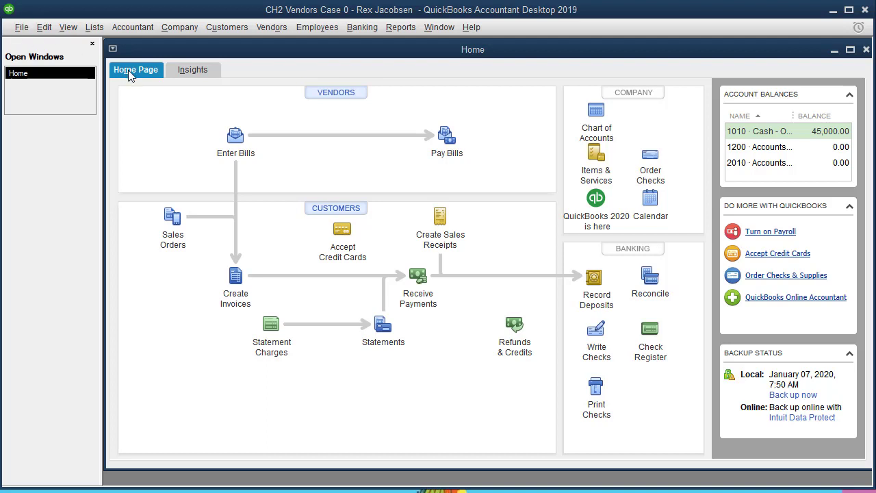
# Open the Vendors menu in the menu bar from the Home page.
pyautogui.click(272, 31)
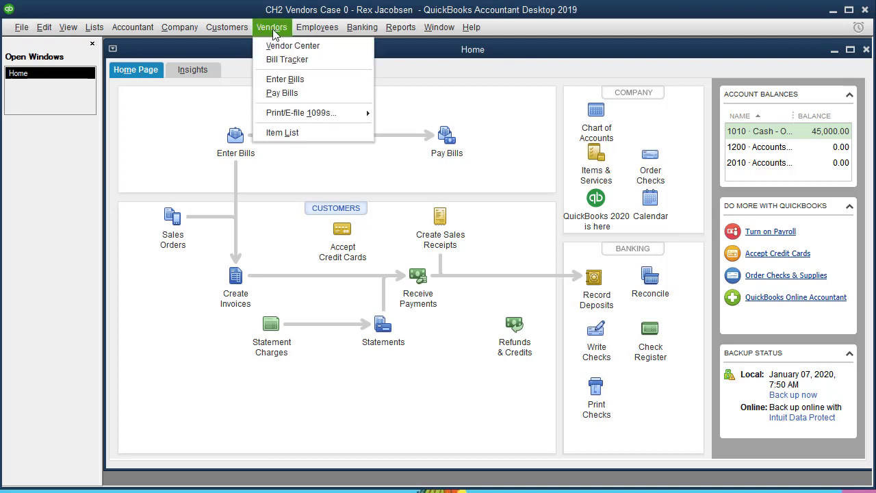
# Open the Vendor Center from the Home page's Vendors button and maximize it.
pyautogui.click(274, 31)
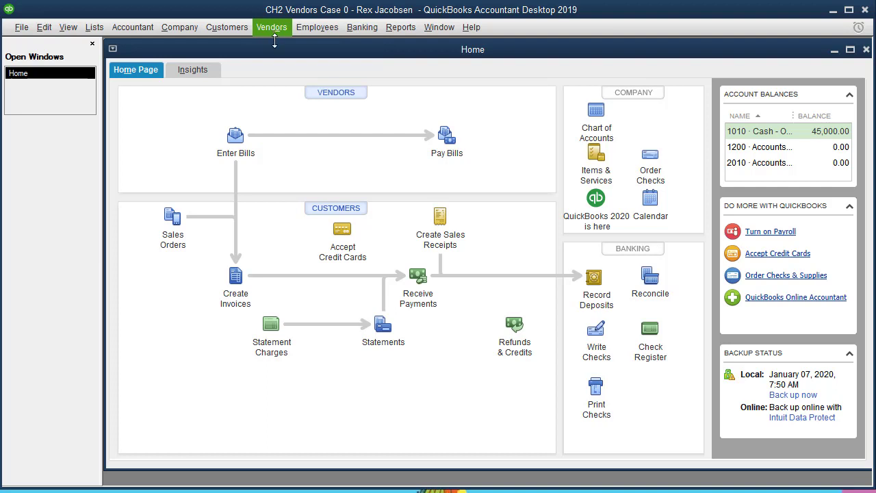
pyautogui.click(350, 96)
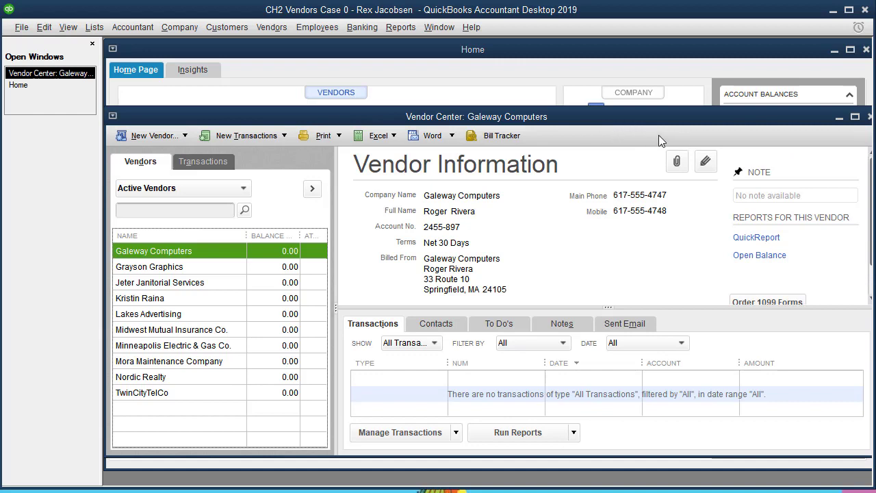
pyautogui.click(855, 118)
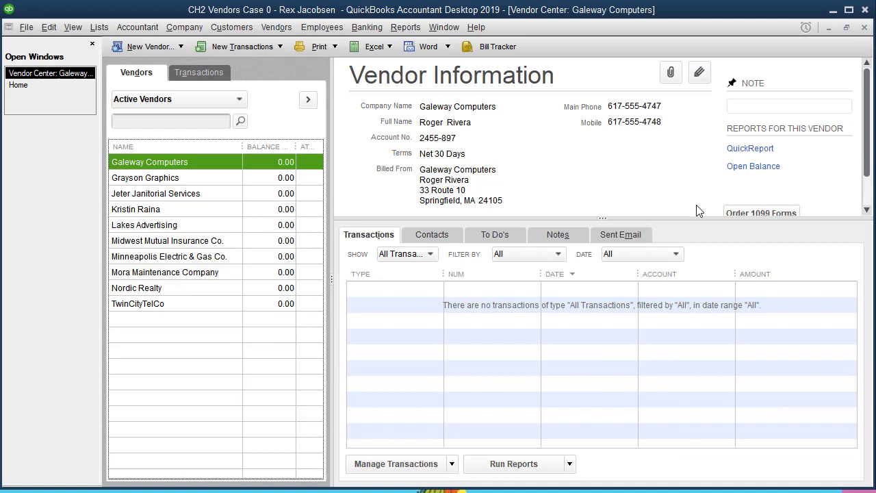
pyautogui.click(182, 47)
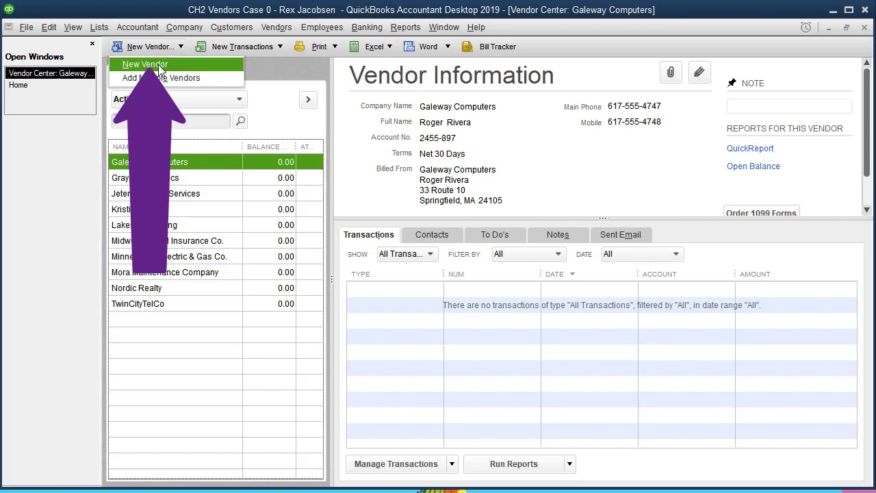
pyautogui.click(180, 49)
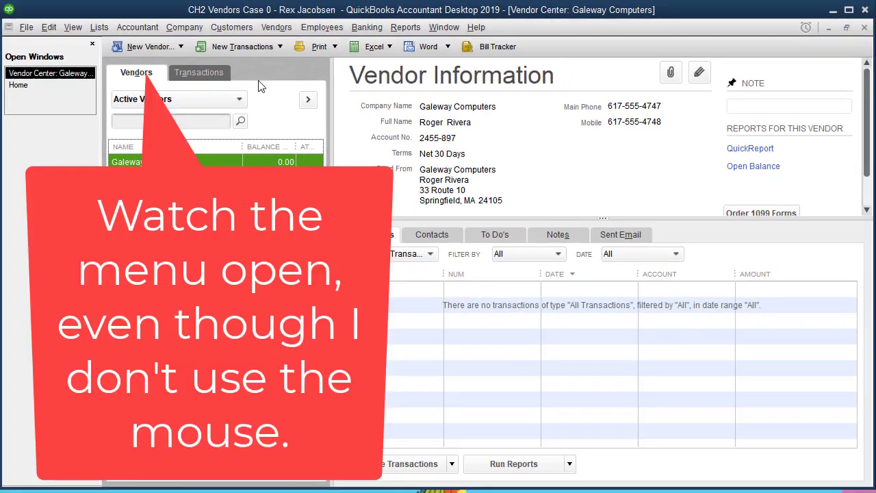
# Practise opening New Vendor by shortcut twice, then start one from the New Vendor dropdown.
pyautogui.hotkey('alt', 'n')
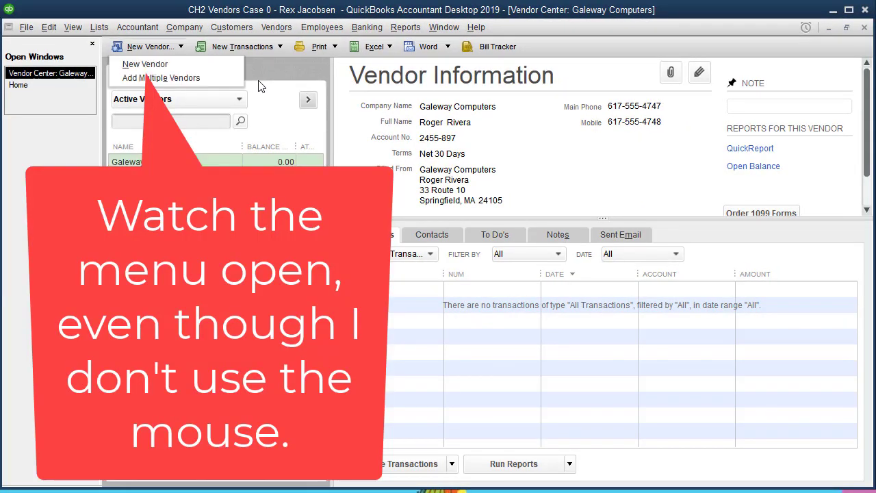
pyautogui.press('Return')
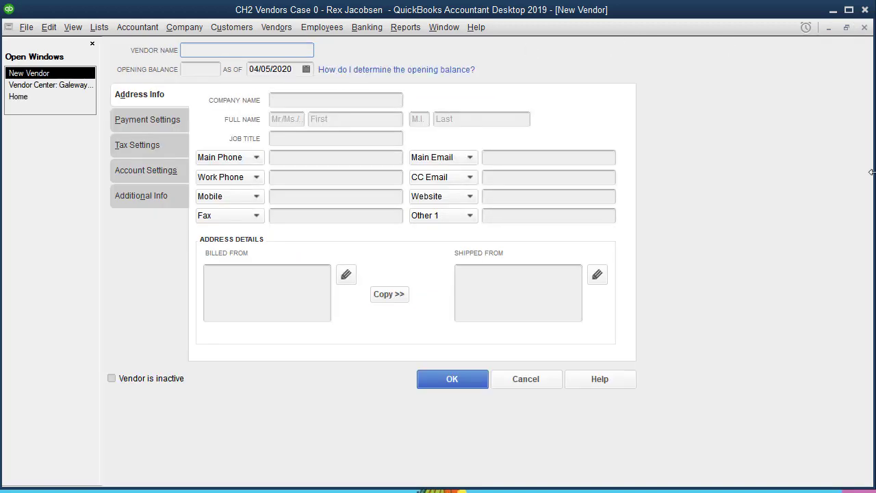
pyautogui.click(865, 29)
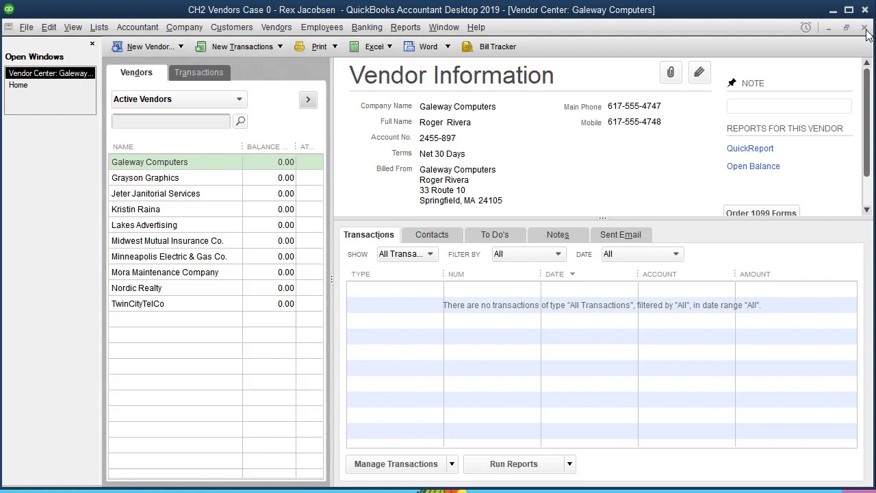
pyautogui.hotkey('ctrl', 'n')
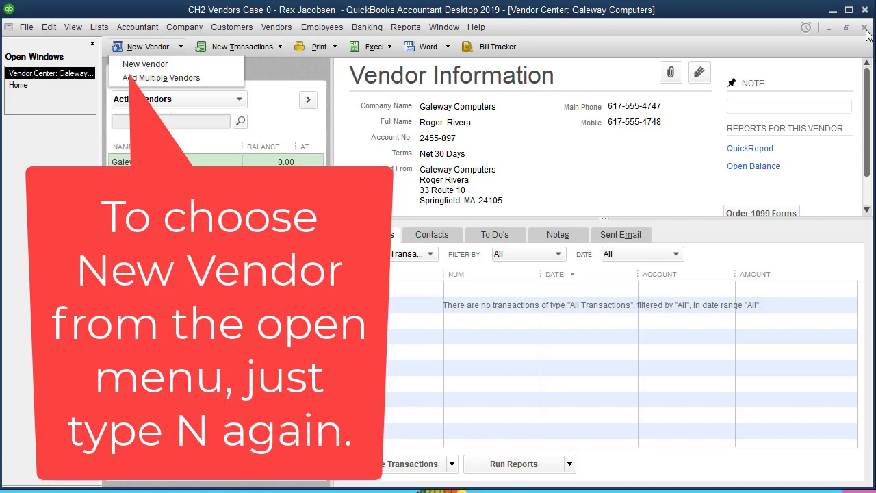
pyautogui.press('n')
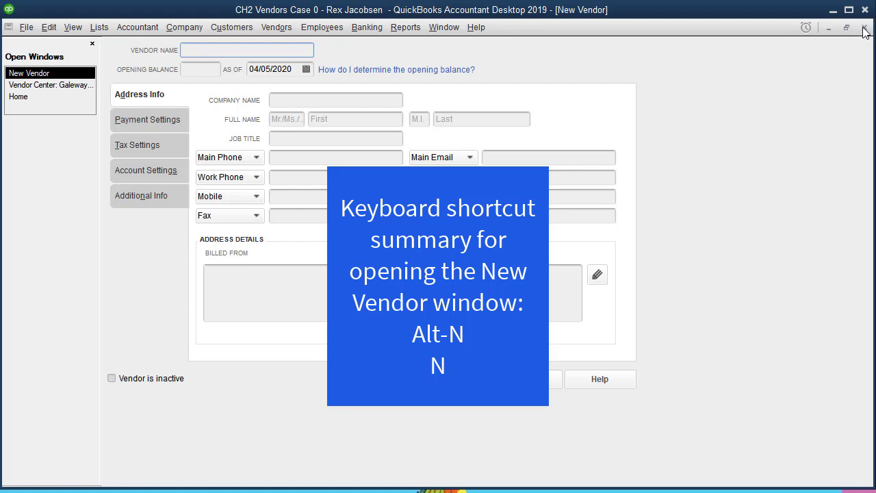
pyautogui.click(864, 28)
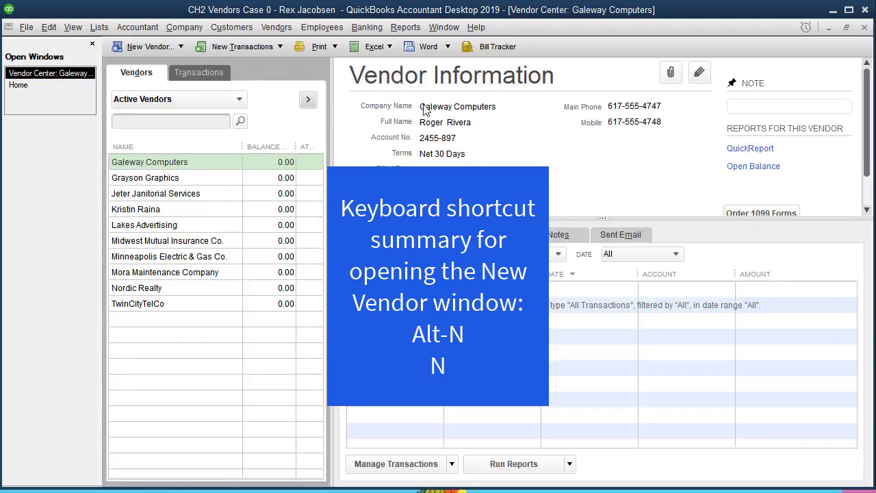
pyautogui.click(179, 47)
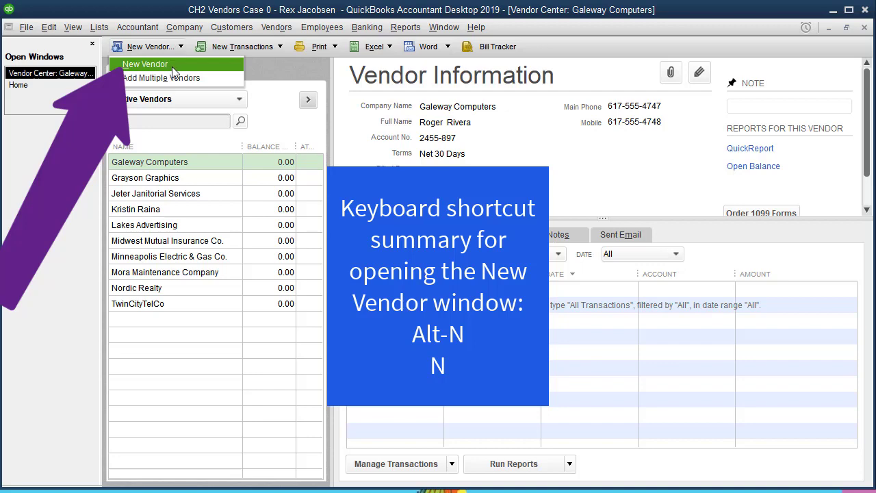
pyautogui.click(172, 66)
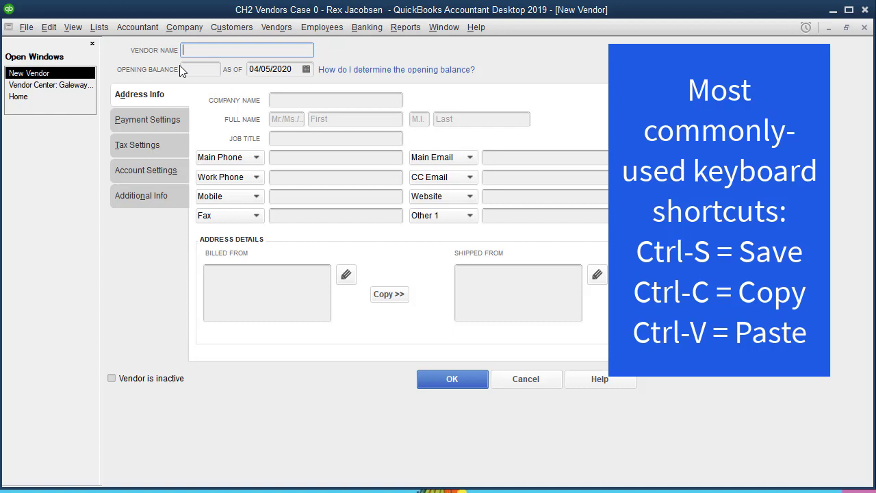
# Enter 'Accounting Services by' plus the user's full name as the vendor name.
pyautogui.write('Accounting ')
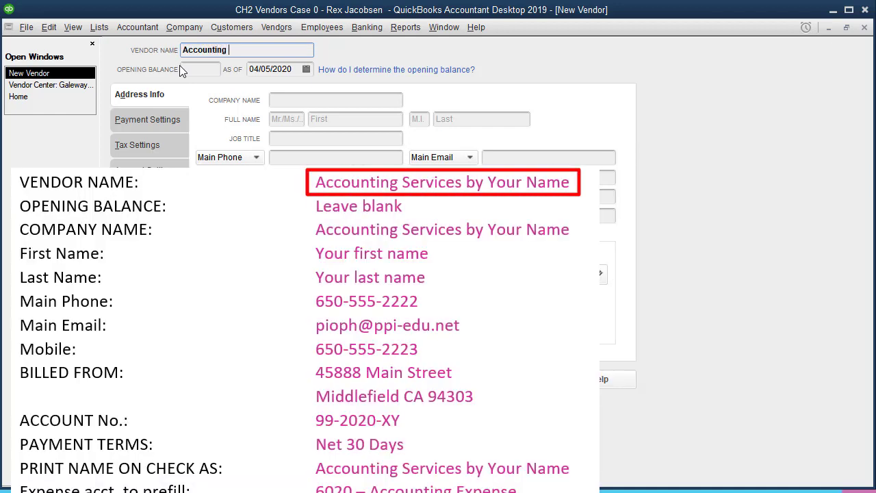
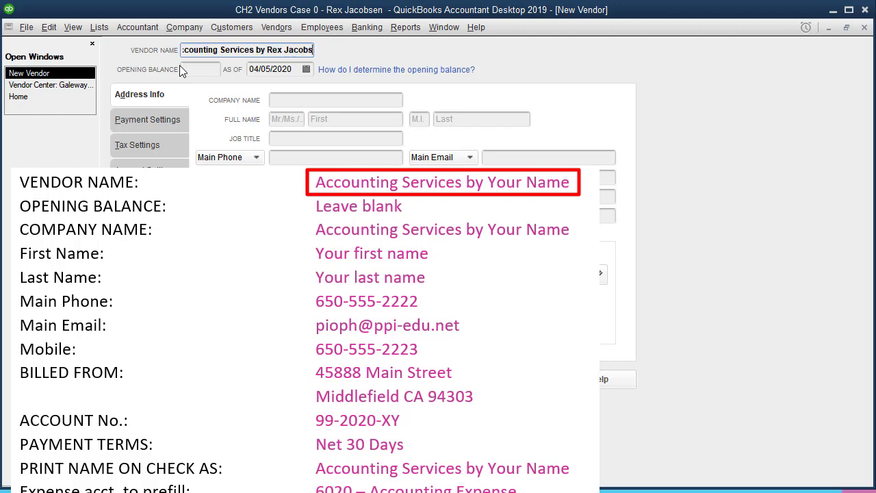
pyautogui.press('Tab')
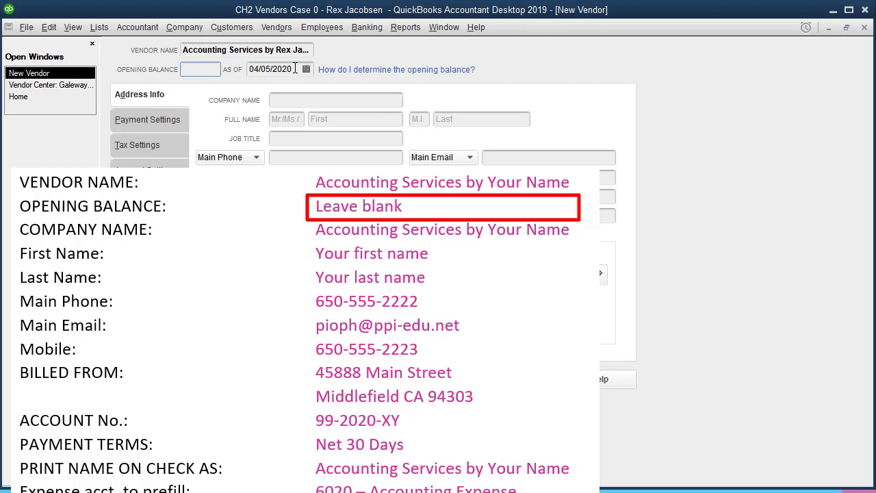
pyautogui.moveTo(294, 69); pyautogui.dragTo(249, 68)
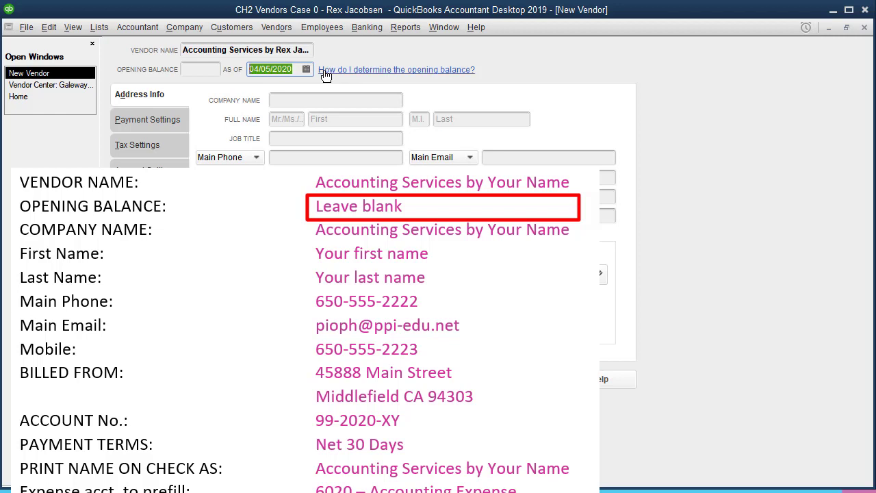
pyautogui.click(204, 68)
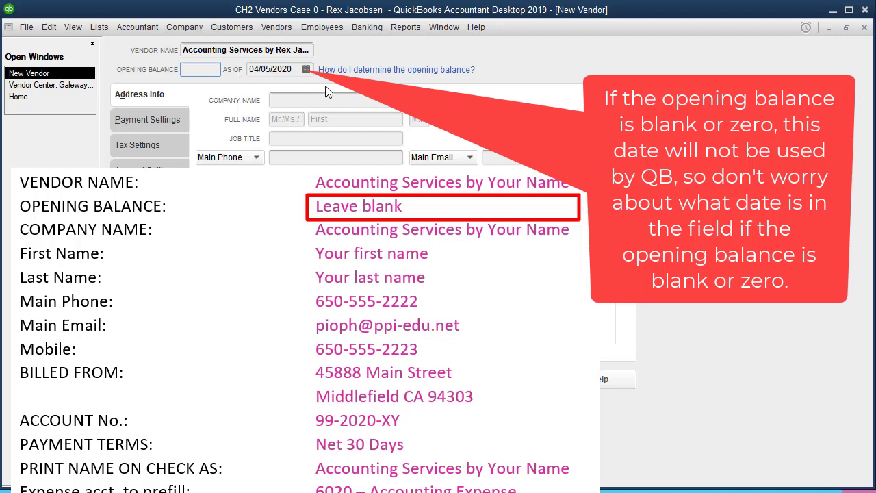
pyautogui.moveTo(297, 71); pyautogui.dragTo(252, 73)
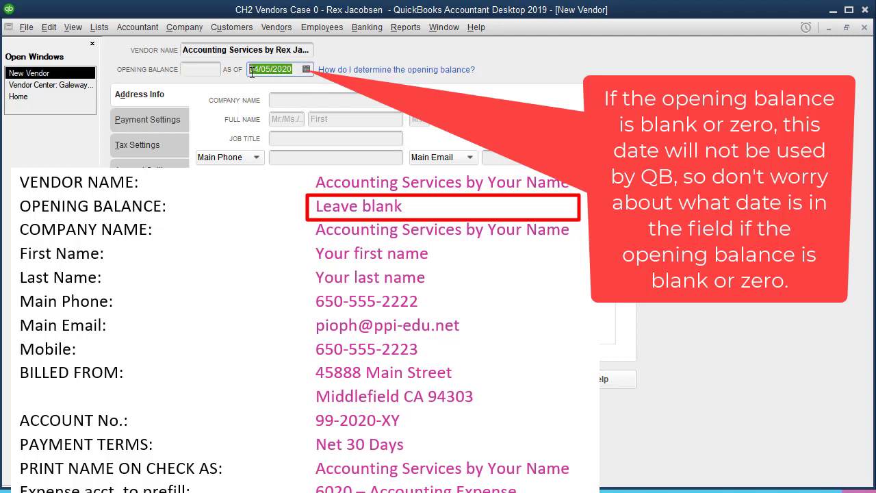
pyautogui.click(206, 71)
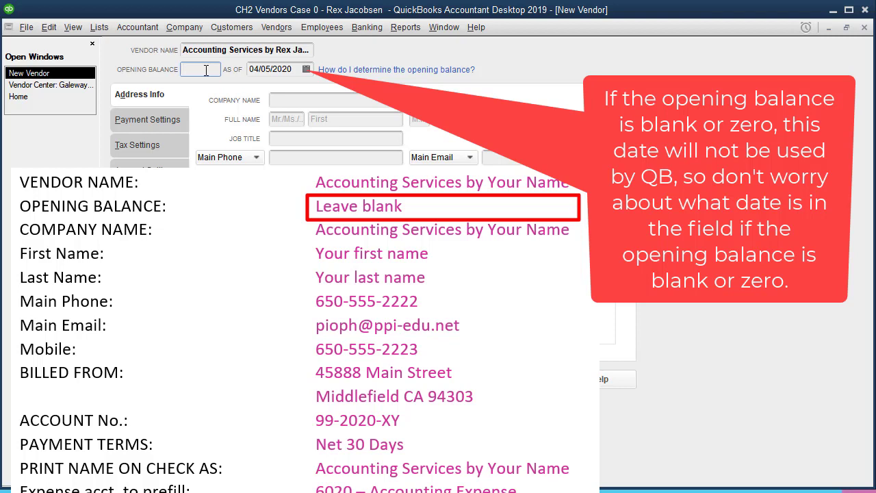
pyautogui.moveTo(296, 69); pyautogui.dragTo(248, 69)
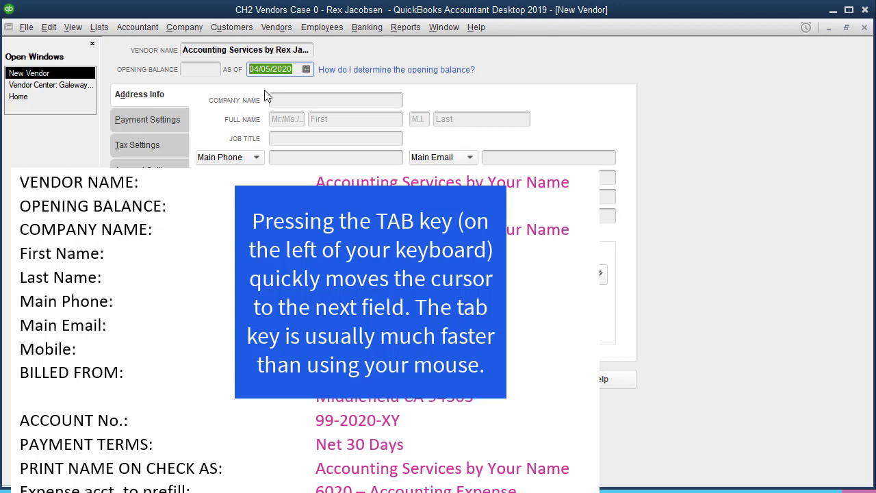
# Paste the vendor name as company name and enter the contact's first and last name.
pyautogui.press('Tab')
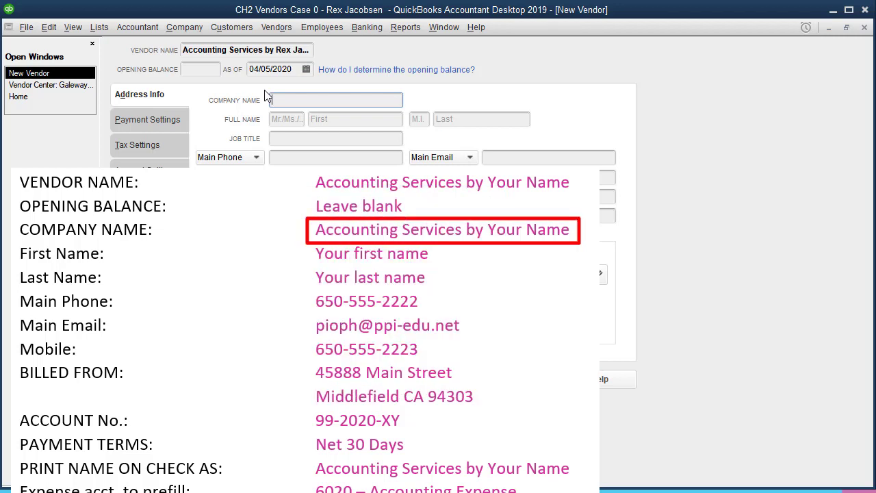
pyautogui.hotkey('shift', 'Tab')
pyautogui.hotkey('shift', 'Tab')
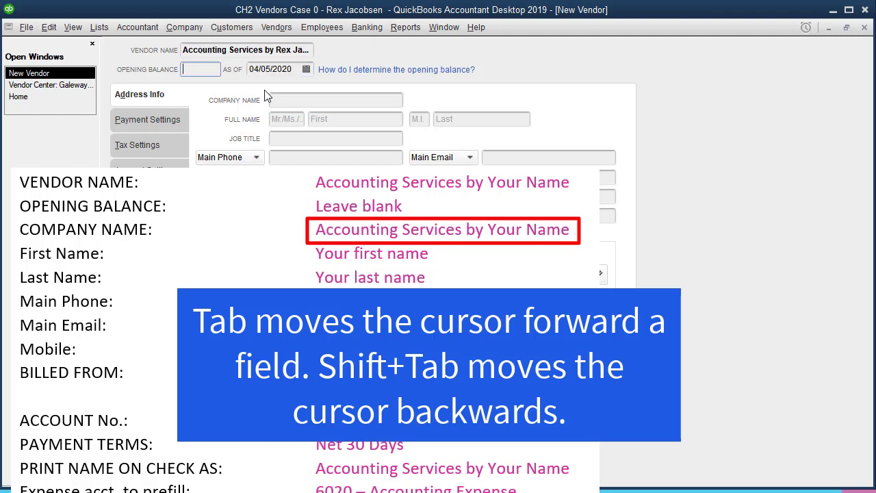
pyautogui.hotkey('shift', 'Tab')
pyautogui.hotkey('ctrl', 'c')
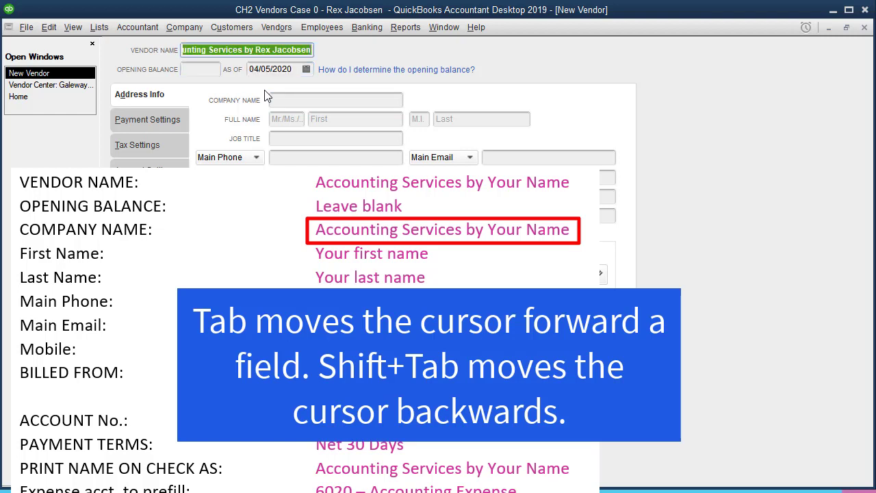
pyautogui.press('Tab')
pyautogui.press('Tab')
pyautogui.press('Tab')
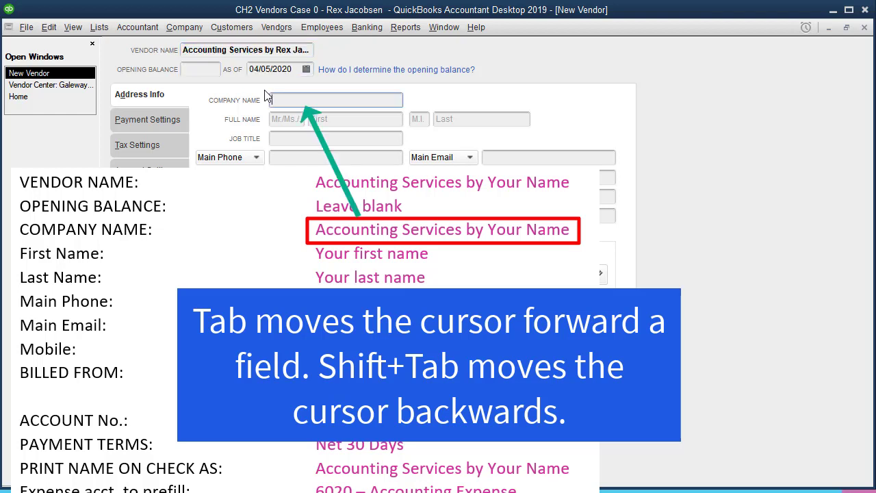
pyautogui.hotkey('ctrl', 'v')
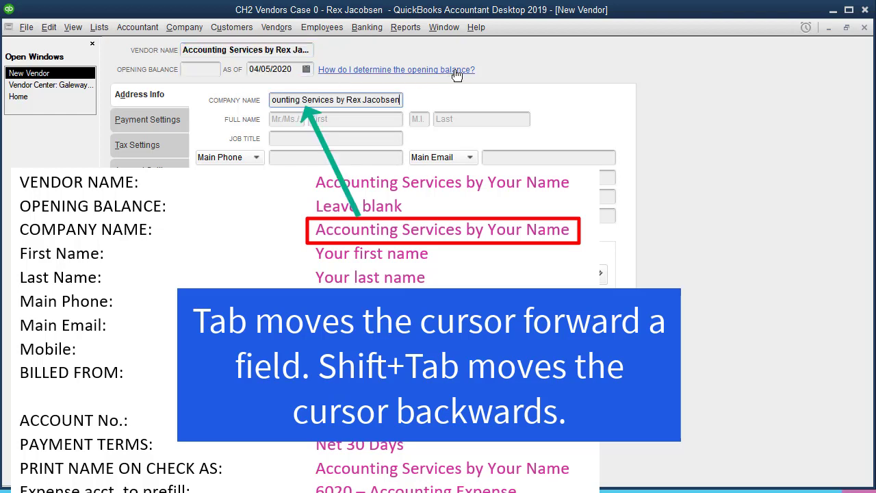
pyautogui.press('Tab')
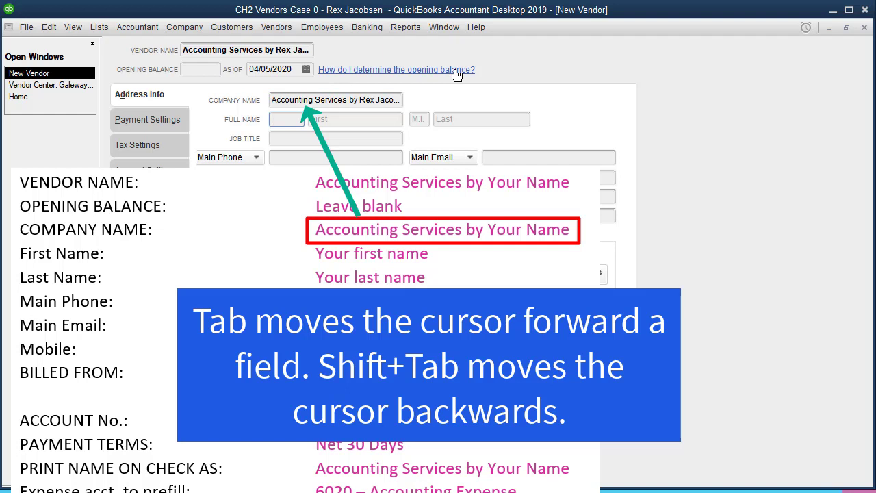
pyautogui.press('Tab')
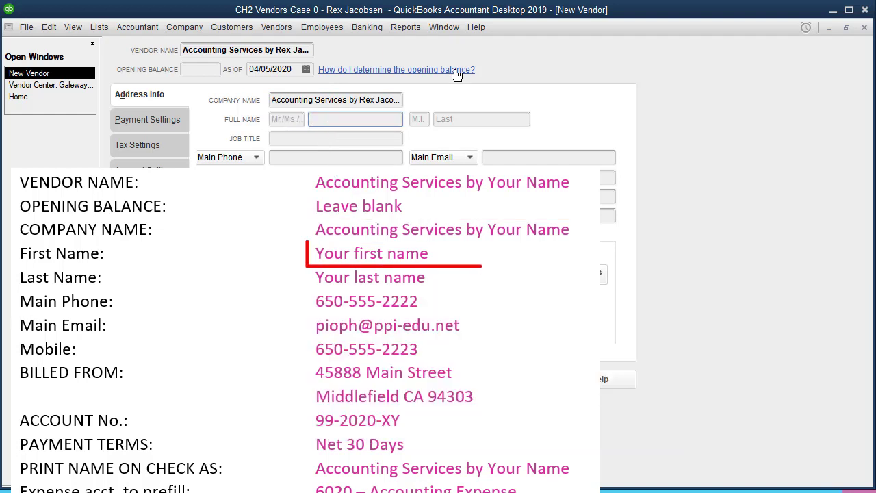
pyautogui.press('Tab')
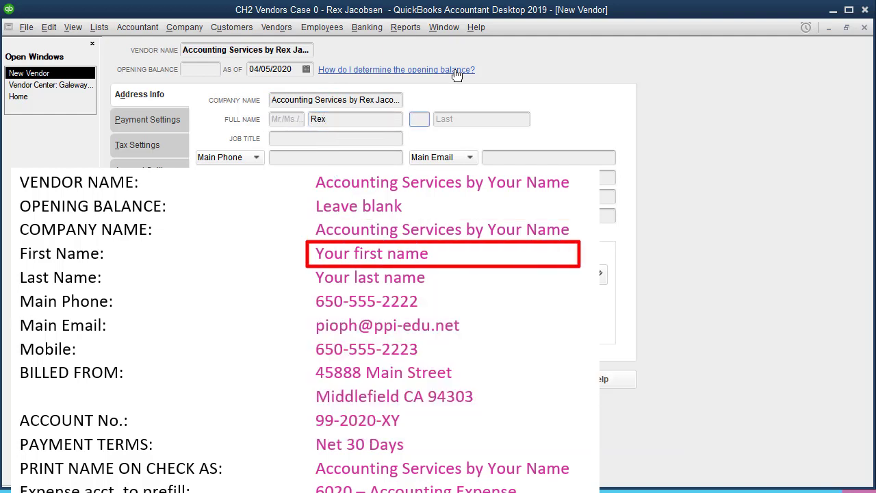
pyautogui.press('Tab')
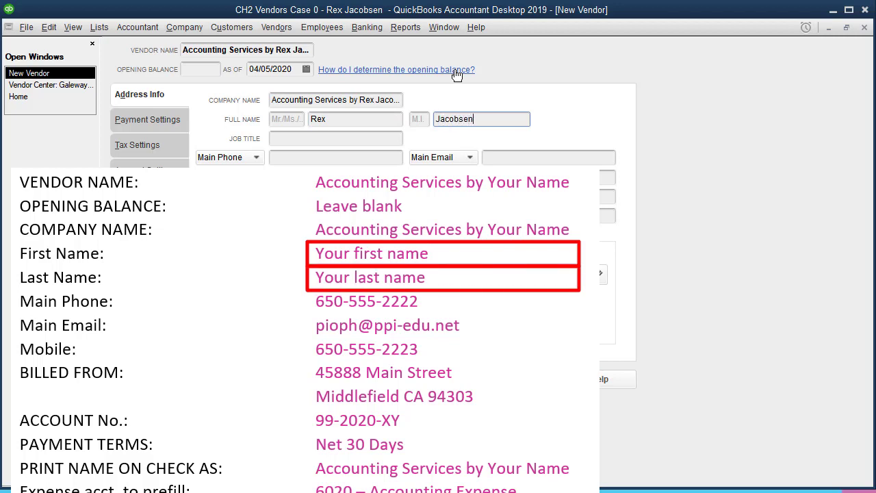
# Enter the vendor's main phone number and main e-mail address.
pyautogui.press('Tab')
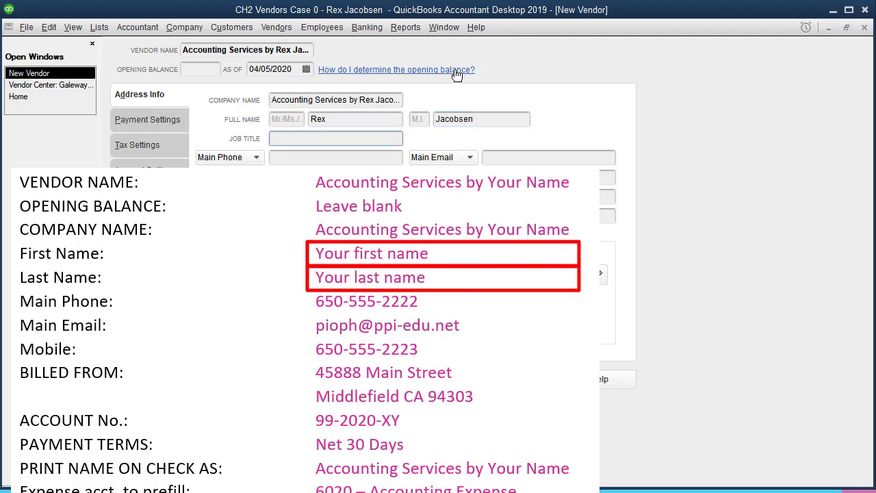
pyautogui.press('Tab')
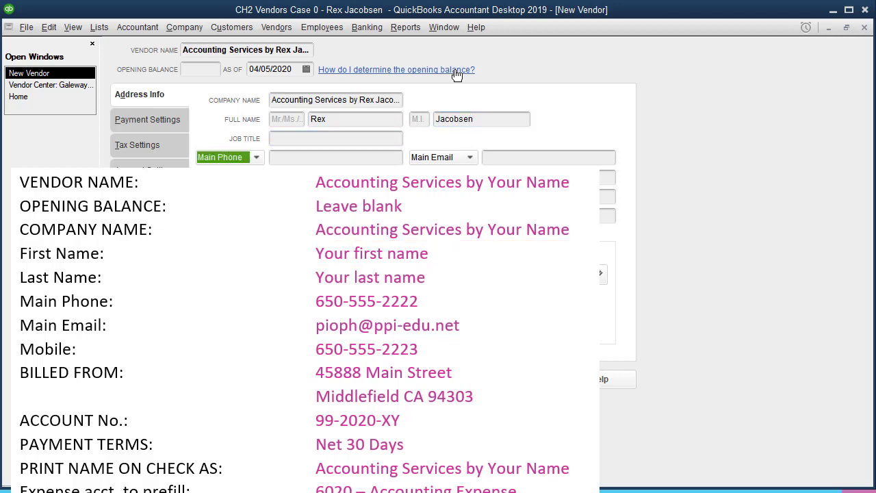
pyautogui.press('Tab')
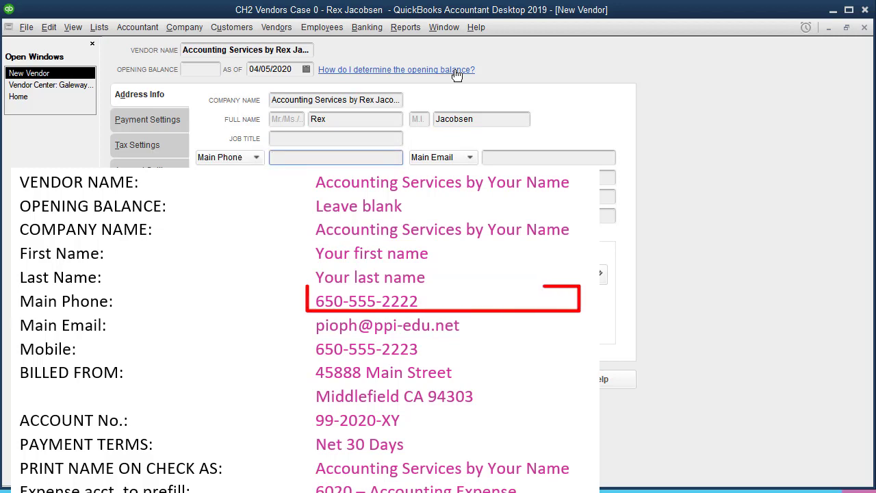
pyautogui.write('650-5')
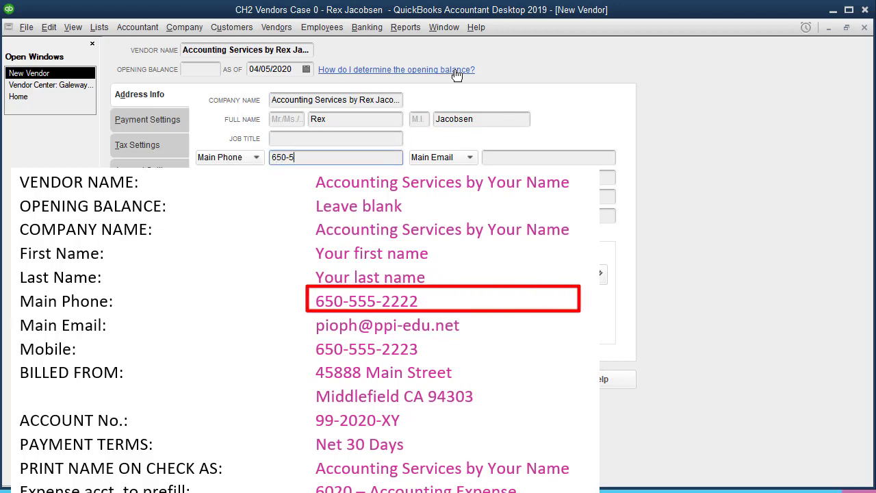
pyautogui.write('55-2222')
pyautogui.press('Tab')
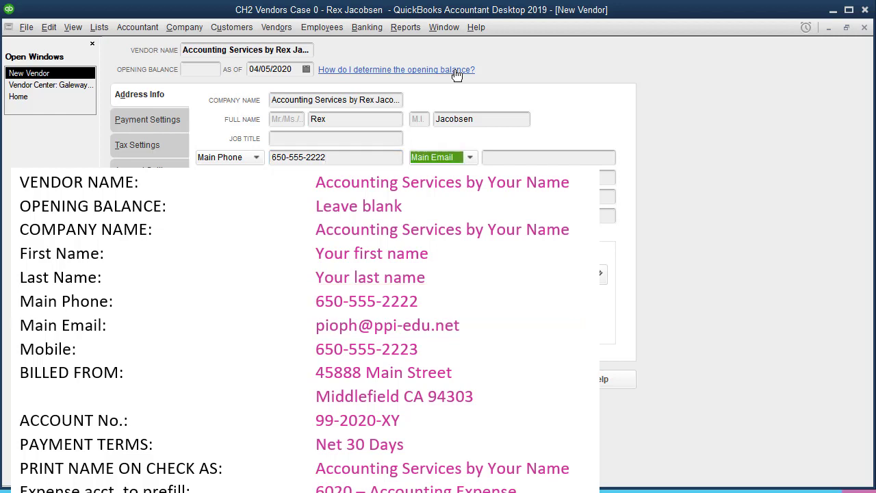
pyautogui.press('Tab')
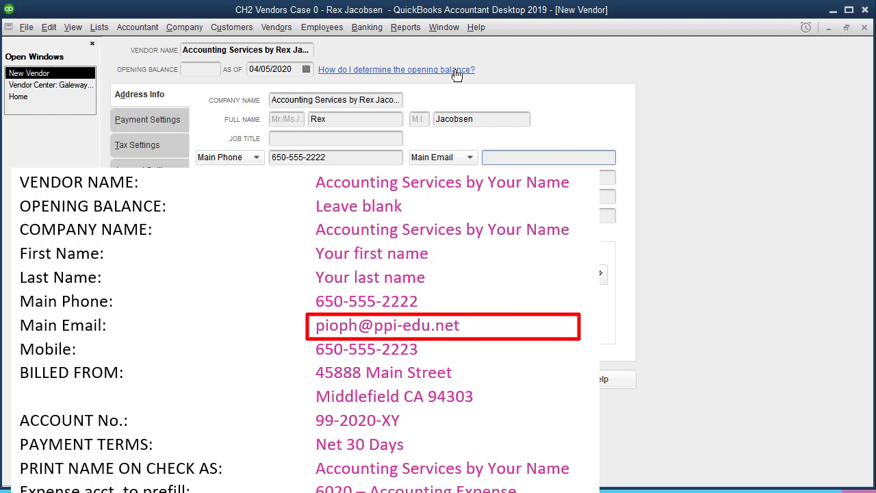
# Add the vendor's mobile number, leaving work phone and CC e-mail empty.
pyautogui.press('Tab')
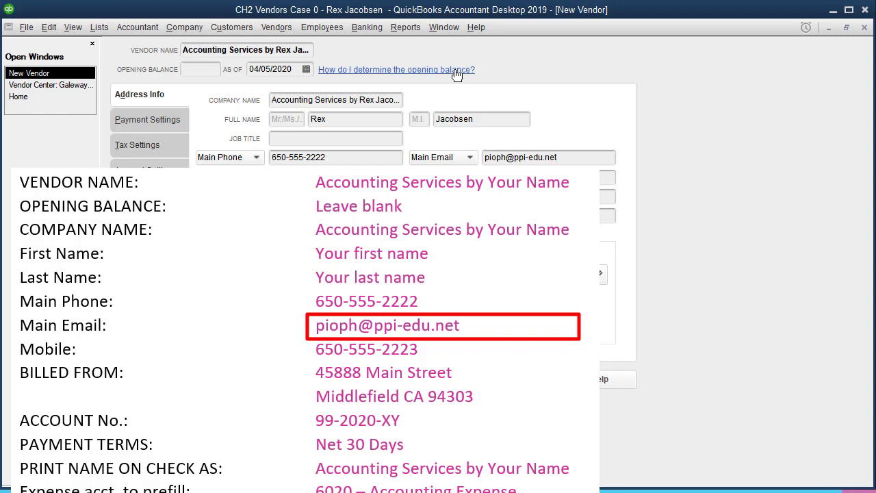
pyautogui.press('Tab')
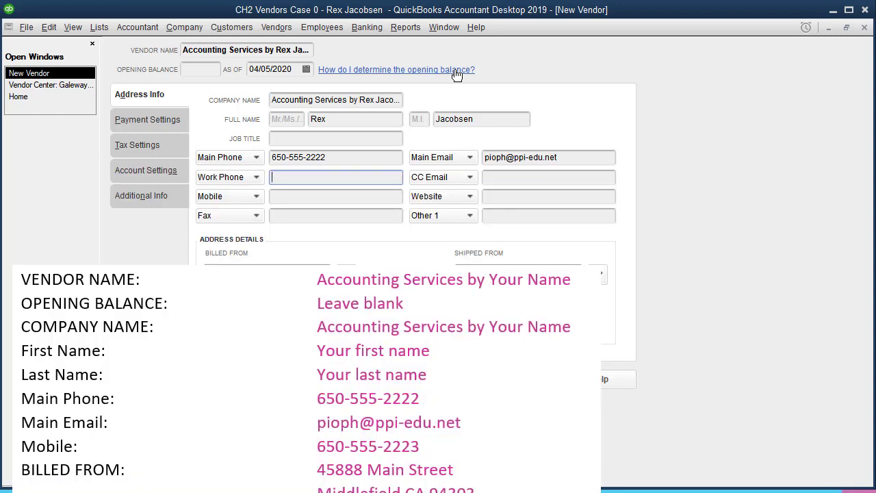
pyautogui.press('Tab')
pyautogui.press('Tab')
pyautogui.press('Tab')
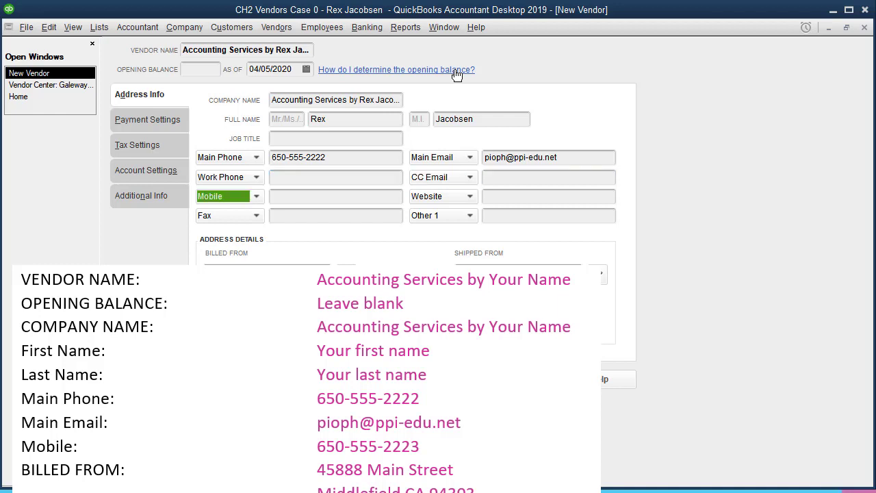
pyautogui.press('Tab')
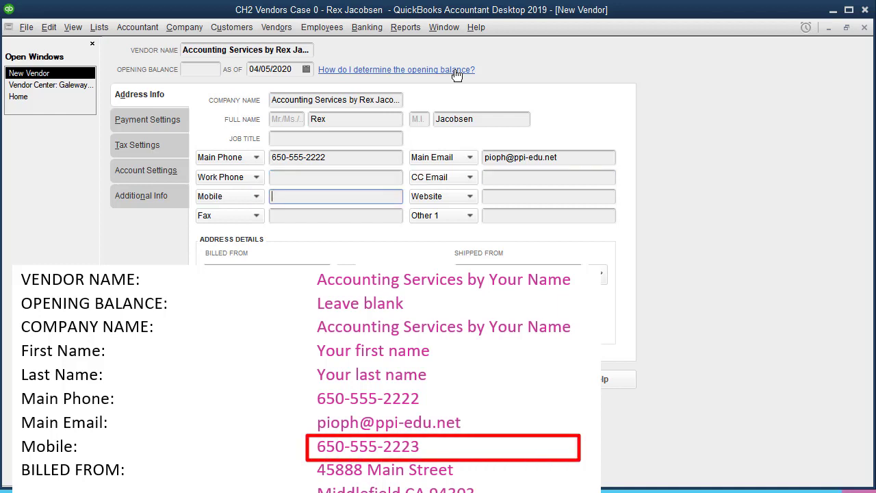
pyautogui.write('650-555-2223')
pyautogui.press('Tab')
pyautogui.press('Tab')
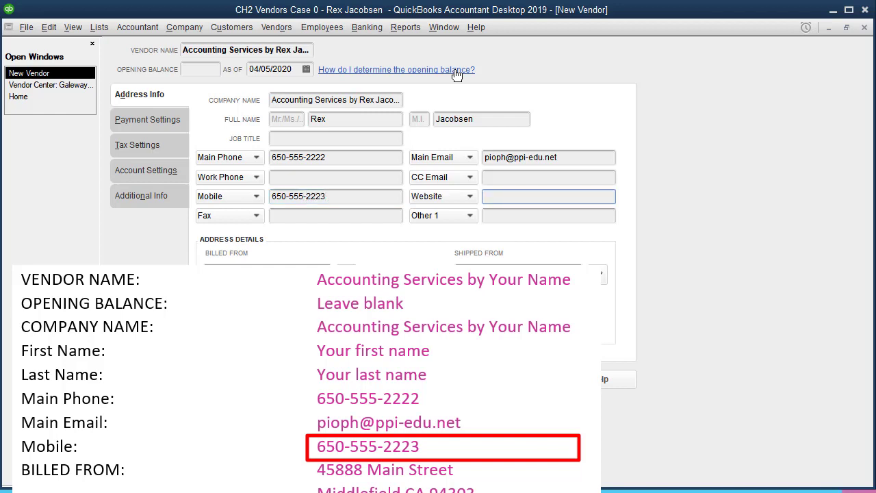
pyautogui.press('Tab')
pyautogui.press('Tab')
pyautogui.press('Tab')
pyautogui.press('Tab')
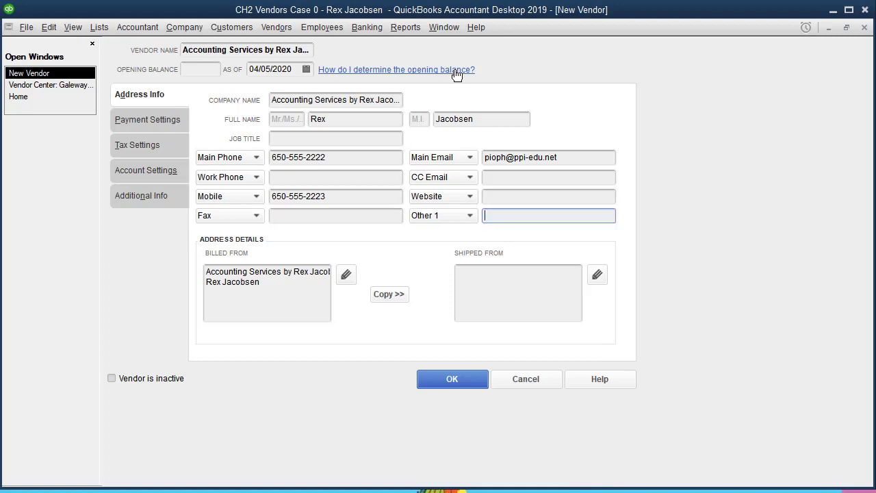
# Type the vendor's street address, city, state and ZIP into the Billed From box.
pyautogui.press('Tab')
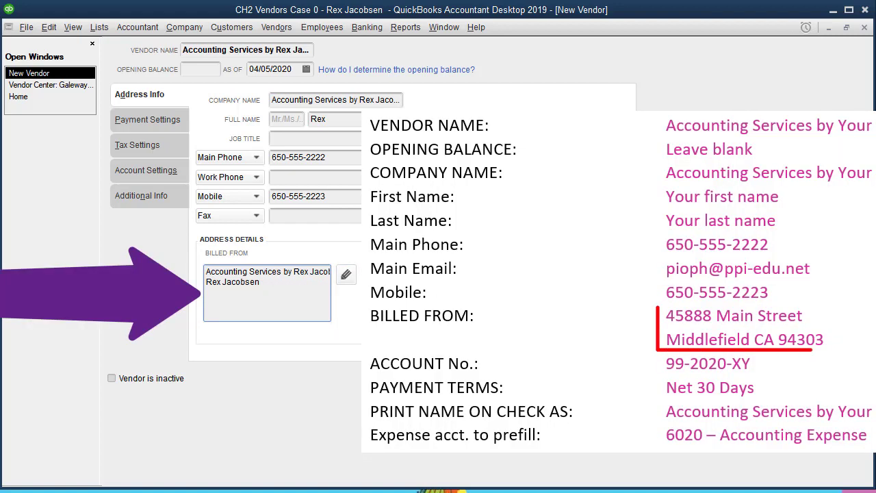
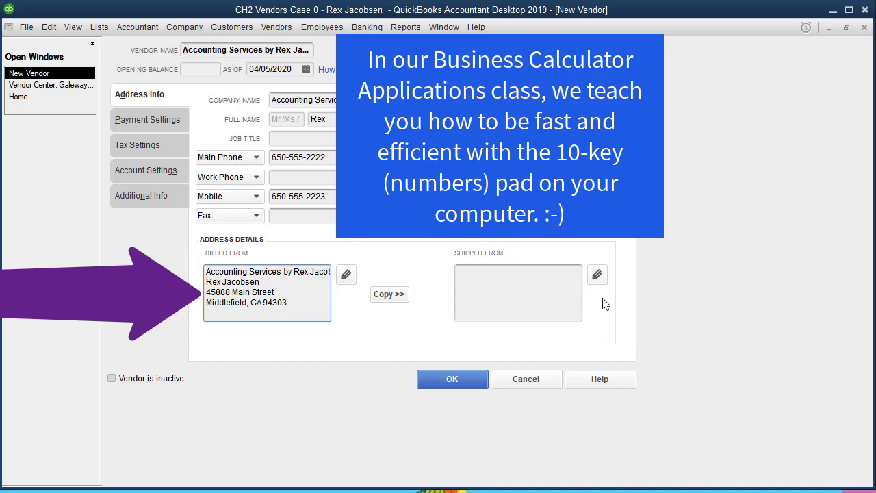
pyautogui.click(346, 275)
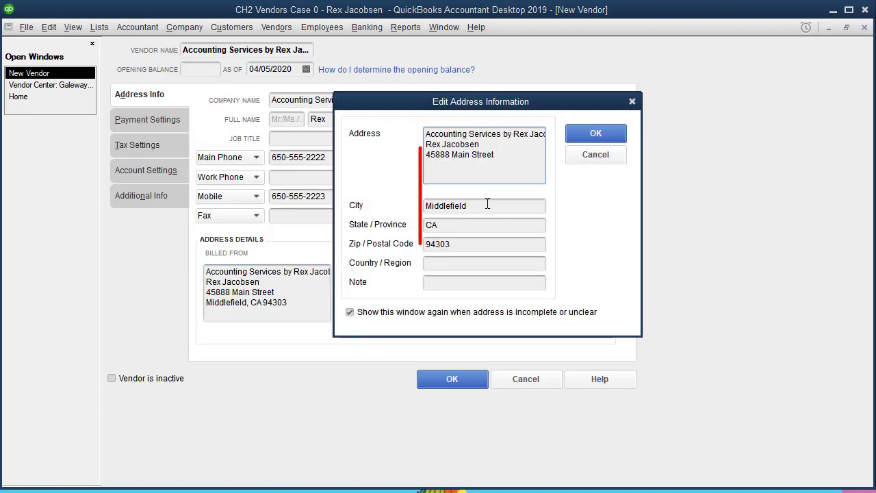
pyautogui.moveTo(507, 161); pyautogui.dragTo(425, 162)
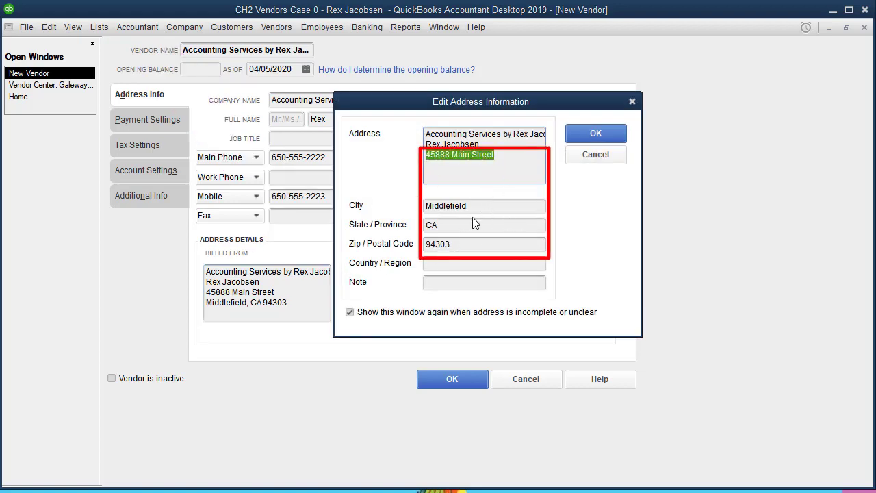
pyautogui.moveTo(473, 207); pyautogui.dragTo(401, 209)
pyautogui.moveTo(443, 227); pyautogui.dragTo(410, 229)
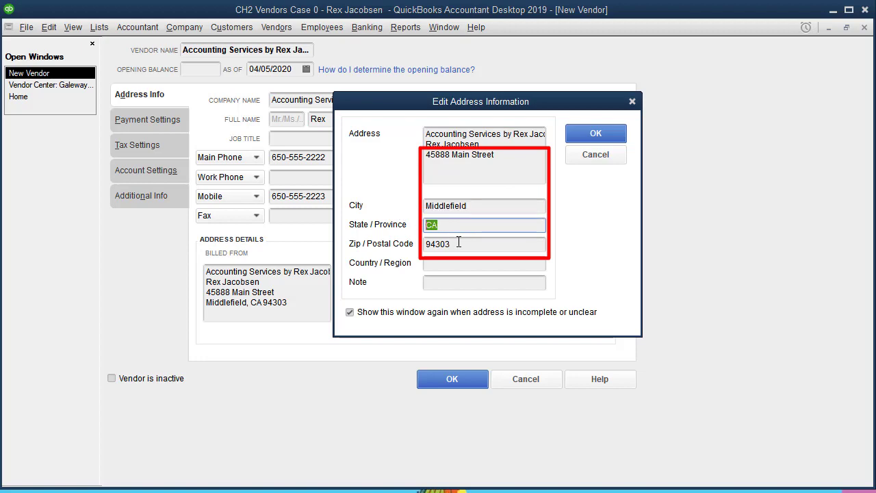
pyautogui.moveTo(459, 242); pyautogui.dragTo(407, 252)
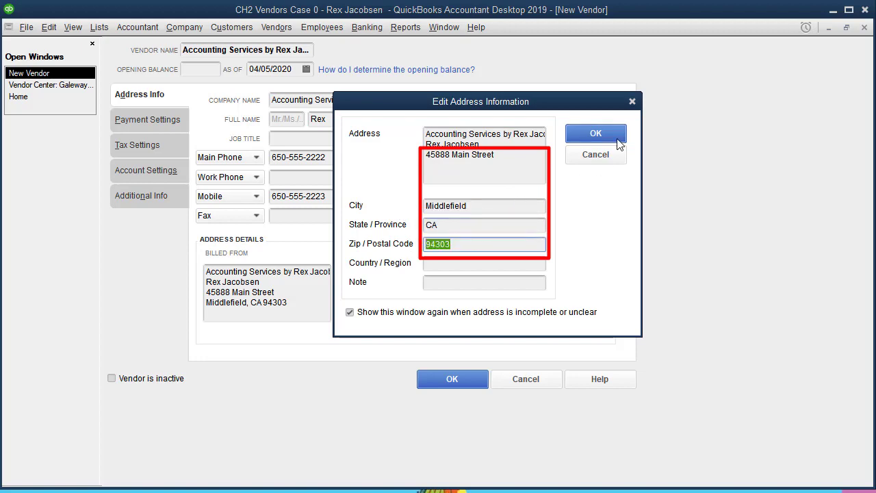
pyautogui.click(606, 137)
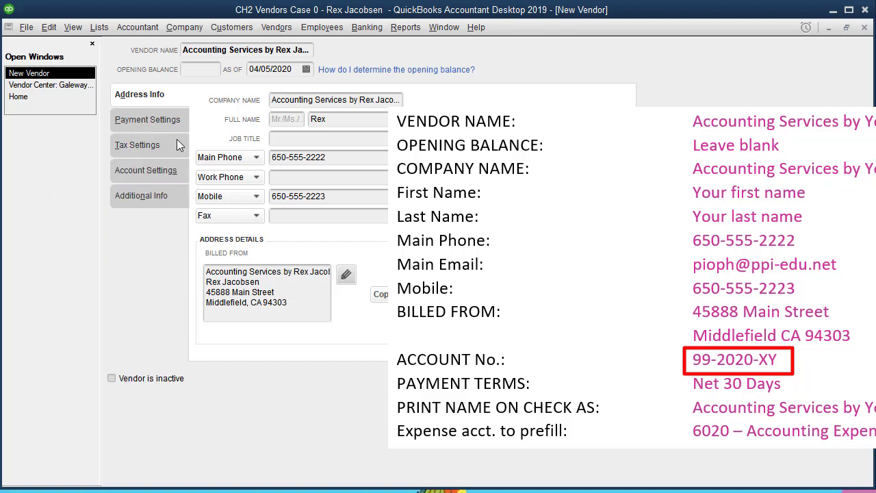
# Enter the vendor's account number on Payment Settings and set payment terms to Net 30 Days.
pyautogui.hotkey('alt', 'p')
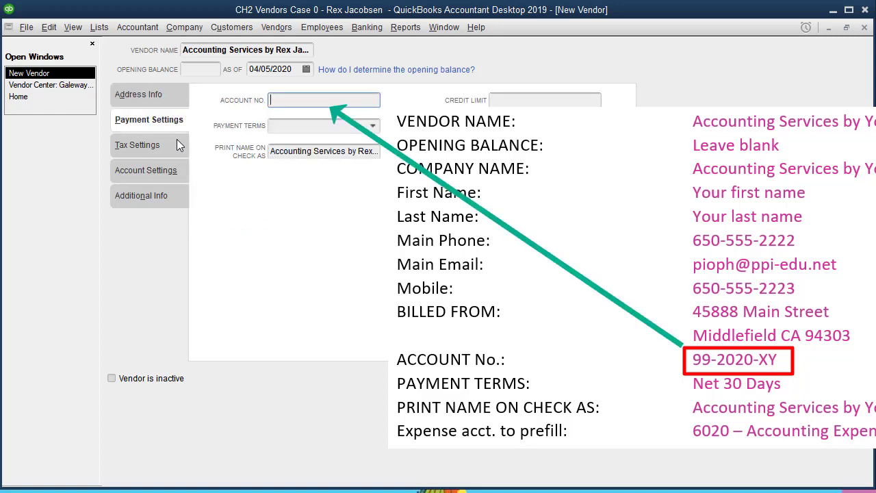
pyautogui.write('99-2020-XY')
pyautogui.press('Tab')
pyautogui.press('Tab')
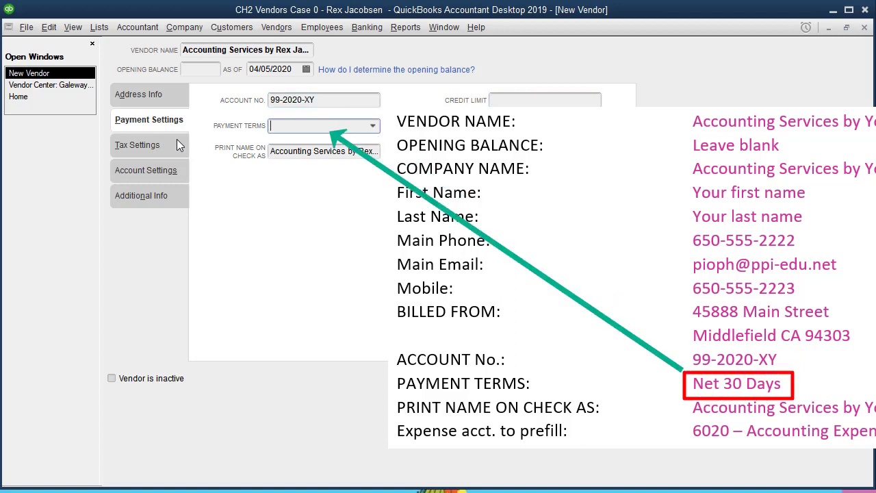
pyautogui.write('Net 10 Days')
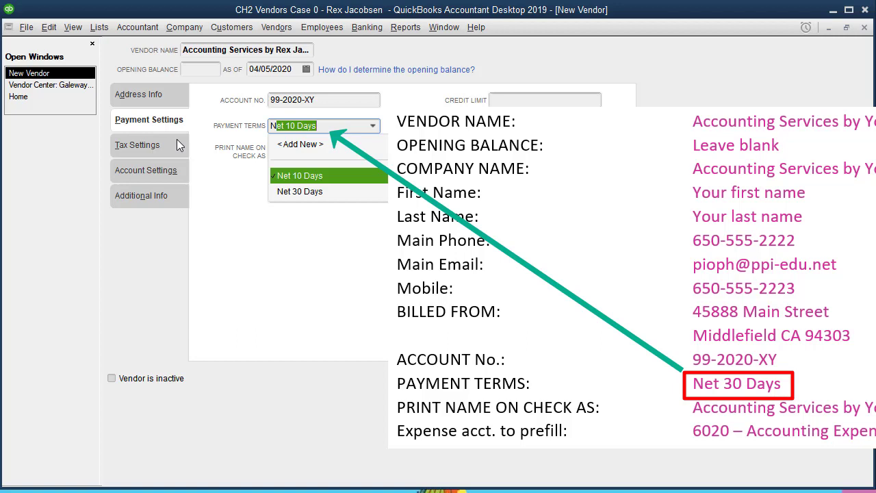
pyautogui.press('Down')
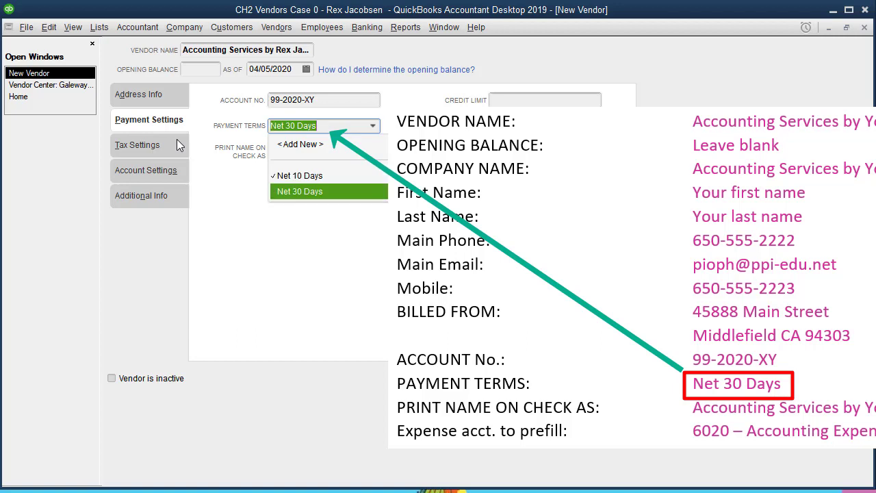
pyautogui.press('Tab')
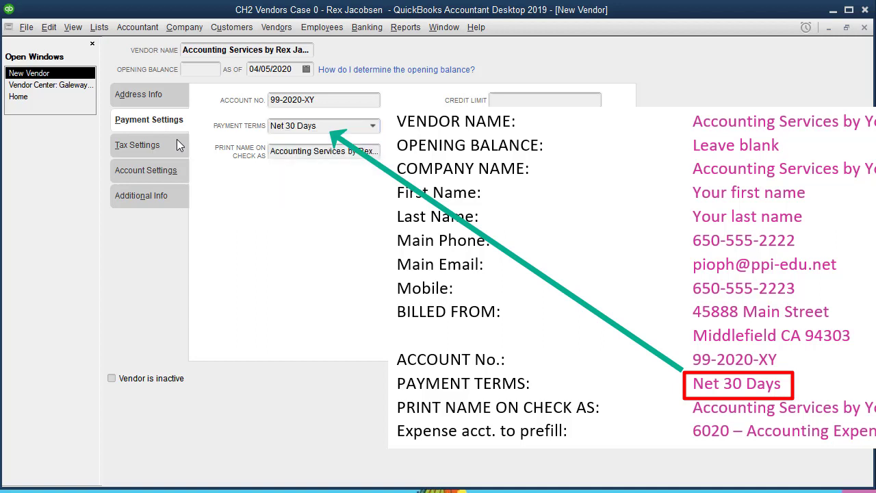
pyautogui.click(374, 126)
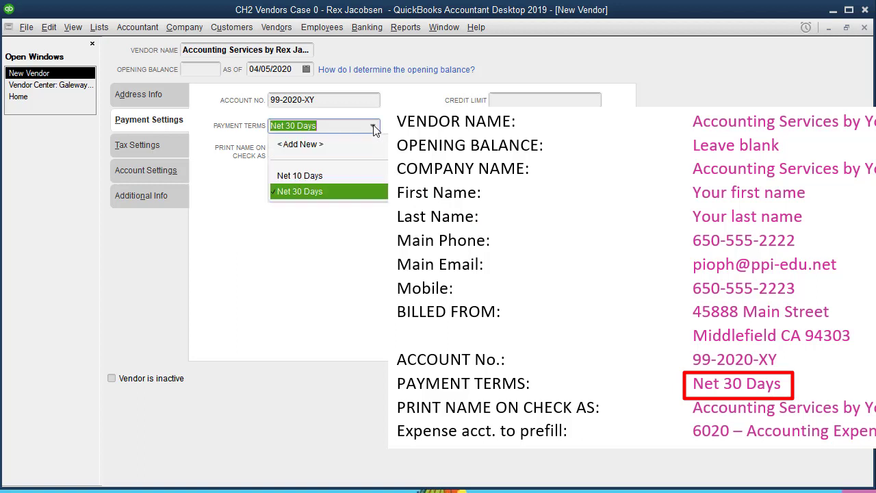
pyautogui.click(351, 192)
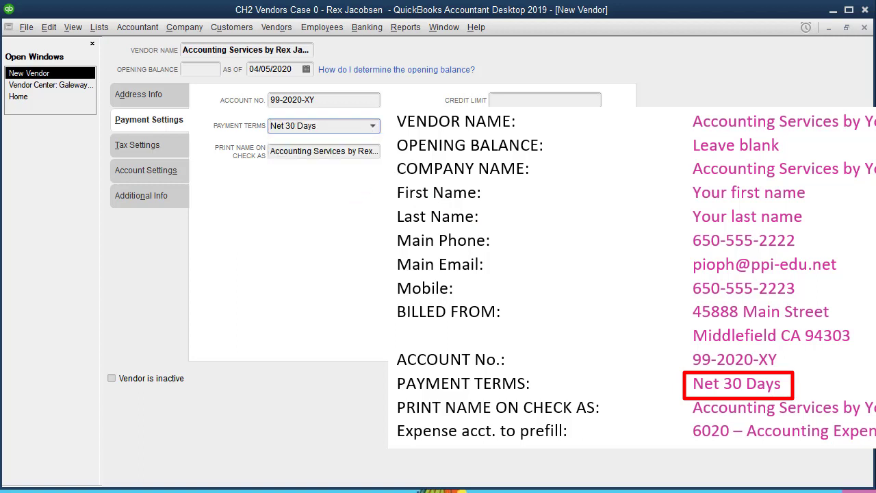
pyautogui.press('Tab')
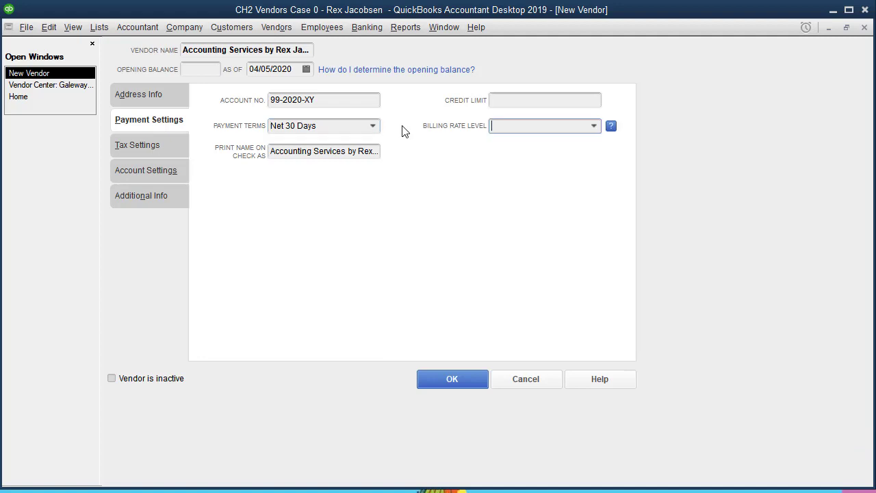
pyautogui.press('Tab')
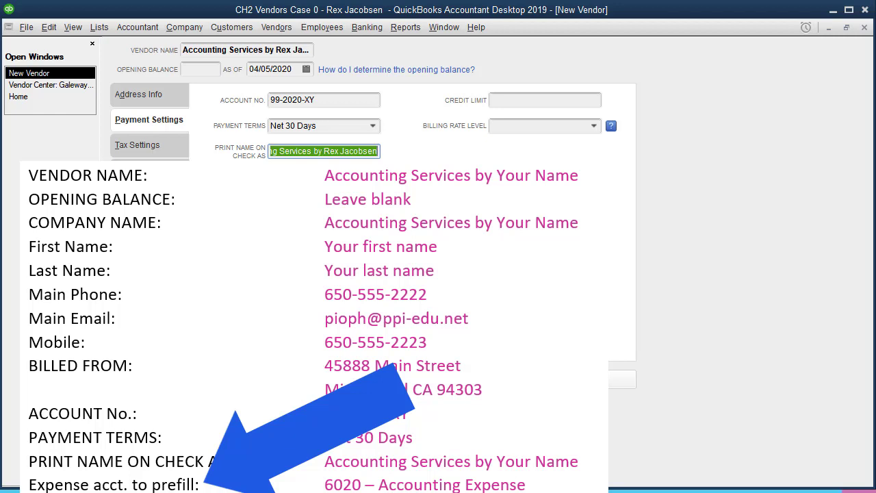
# Review the Account Settings prefill tab, then save the vendor with OK.
pyautogui.click(146, 171)
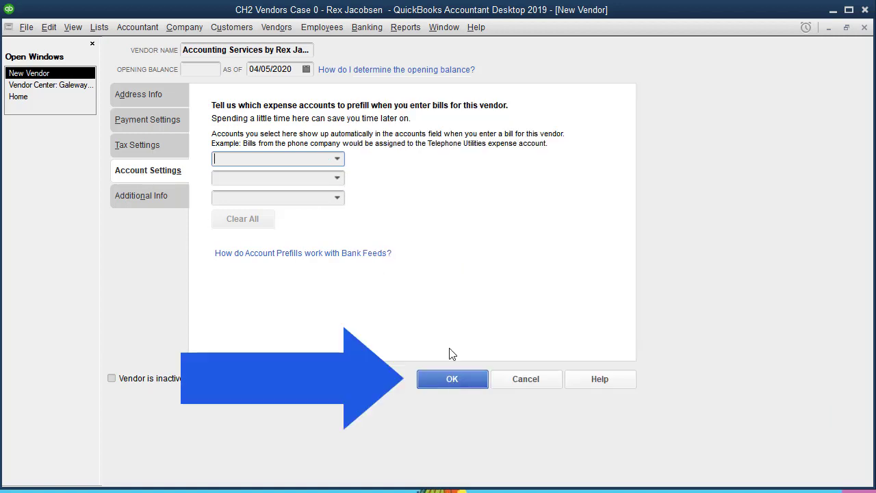
pyautogui.click(457, 382)
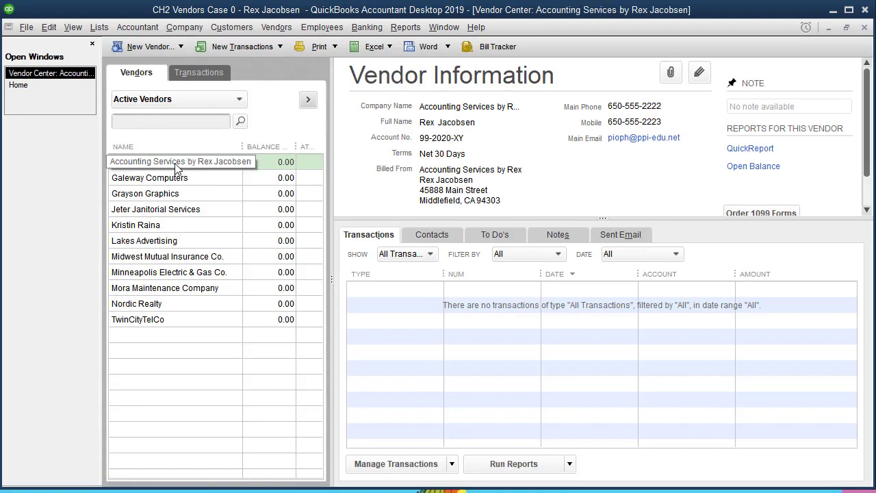
# Select the new vendor in the list, then switch back to the Home page.
pyautogui.click(211, 166)
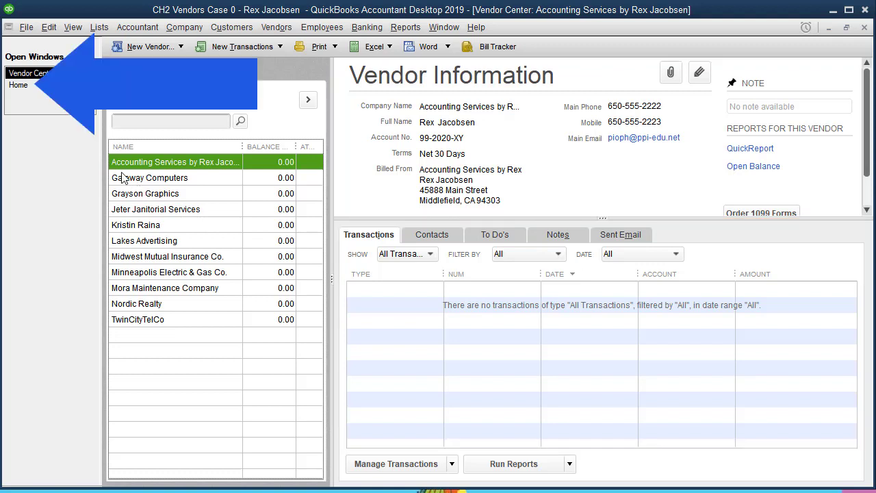
pyautogui.click(28, 85)
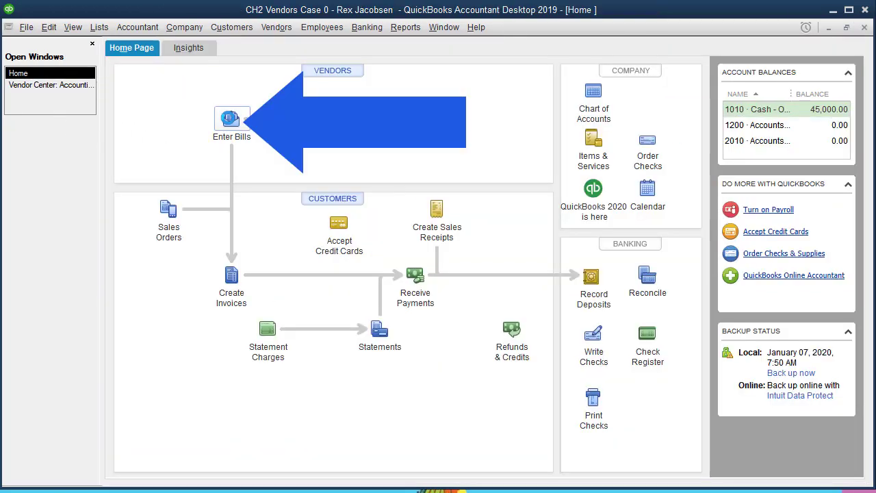
pyautogui.click(230, 119)
pyautogui.click(352, 169)
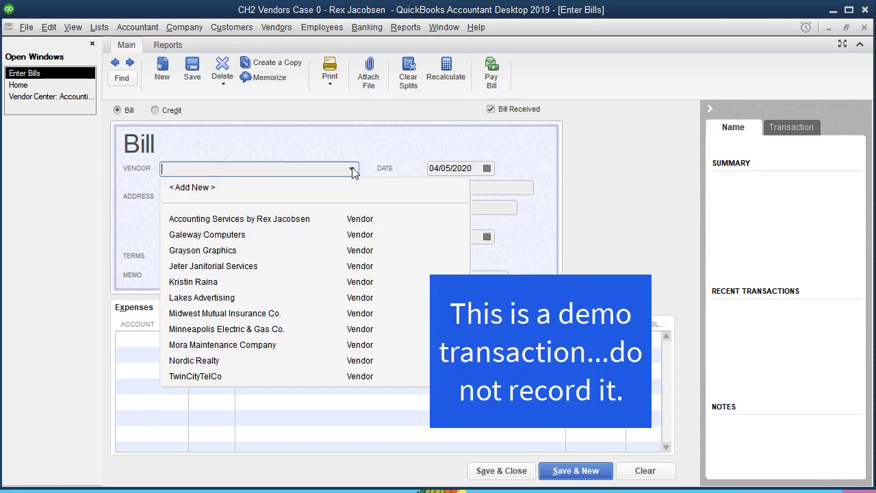
pyautogui.click(230, 220)
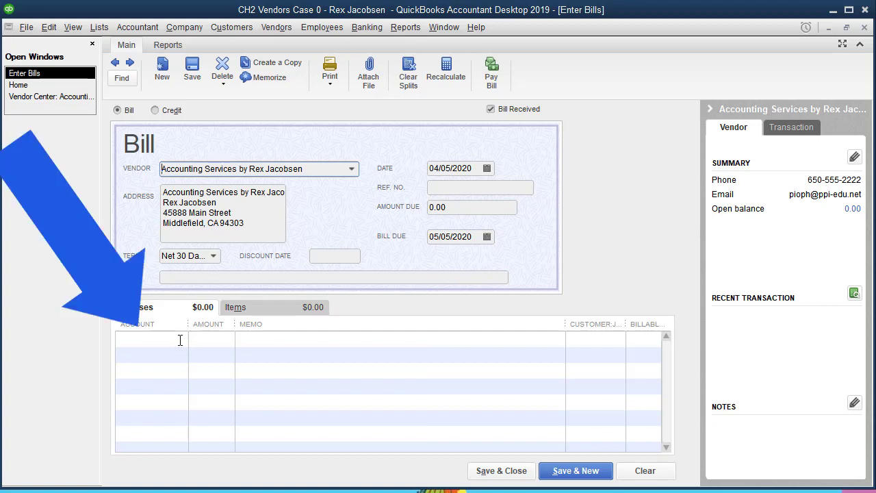
pyautogui.click(180, 340)
pyautogui.click(180, 339)
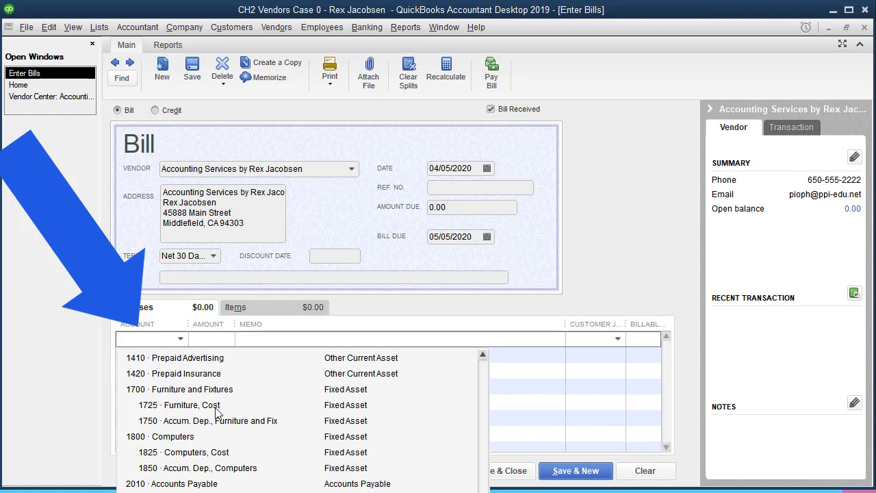
pyautogui.click(174, 492)
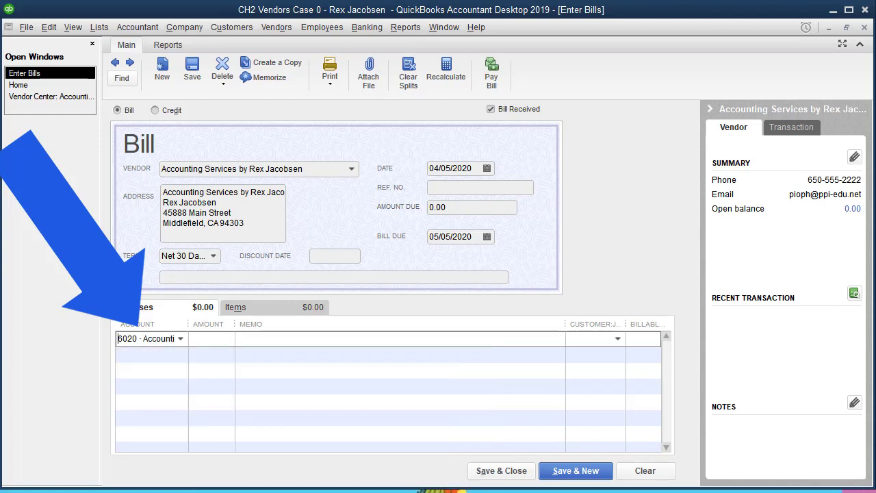
pyautogui.moveTo(189, 324); pyautogui.dragTo(132, 355)
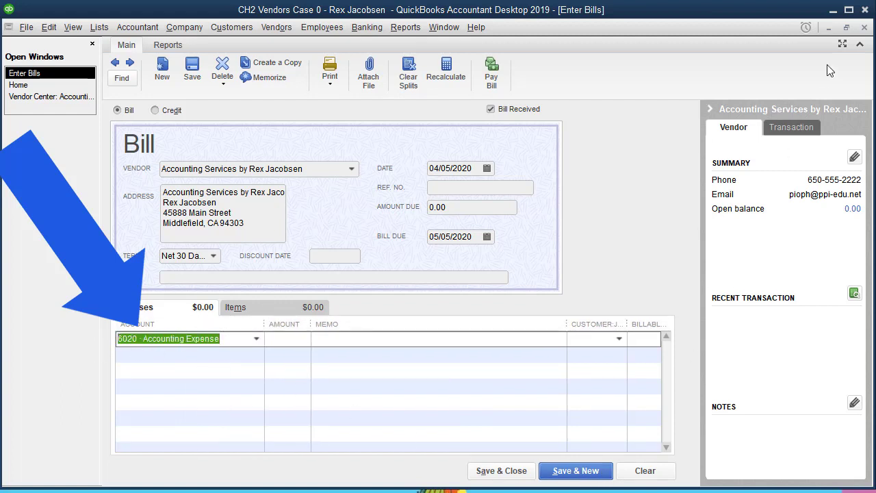
pyautogui.click(865, 28)
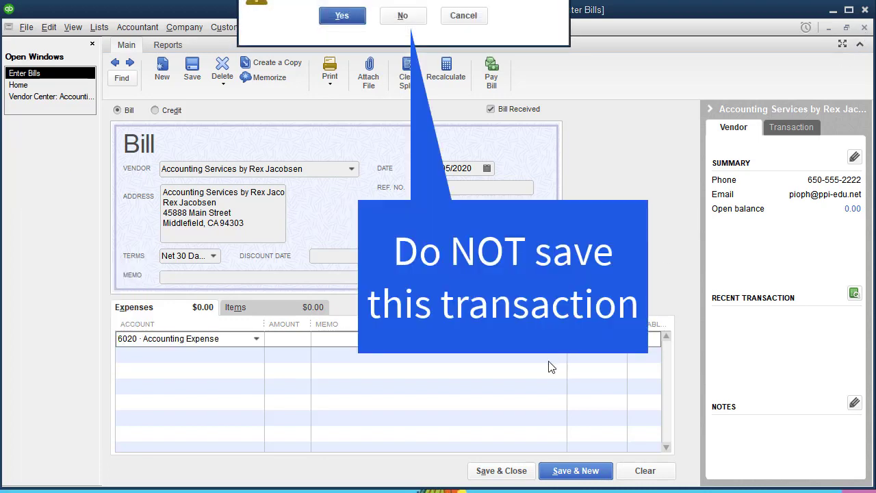
pyautogui.click(405, 18)
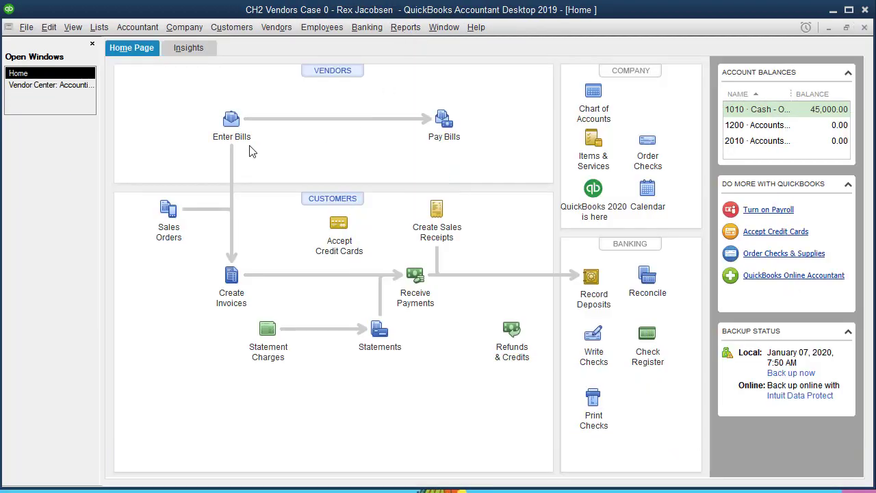
pyautogui.click(233, 121)
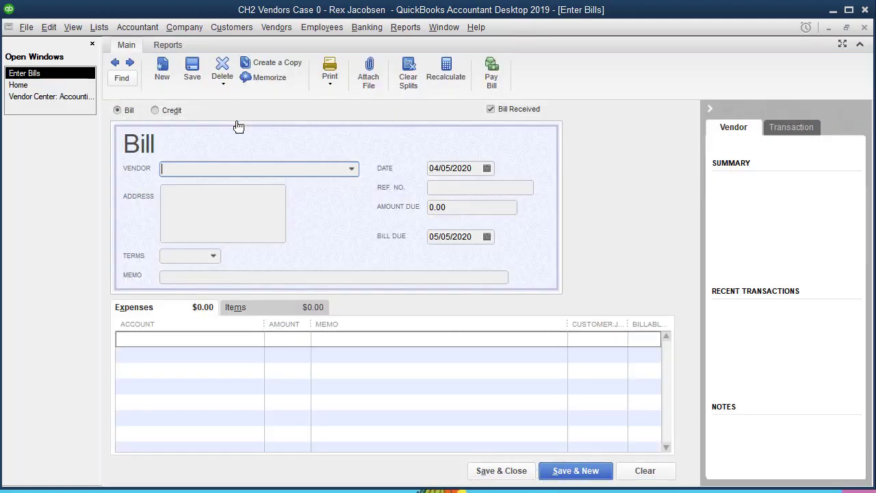
pyautogui.click(352, 168)
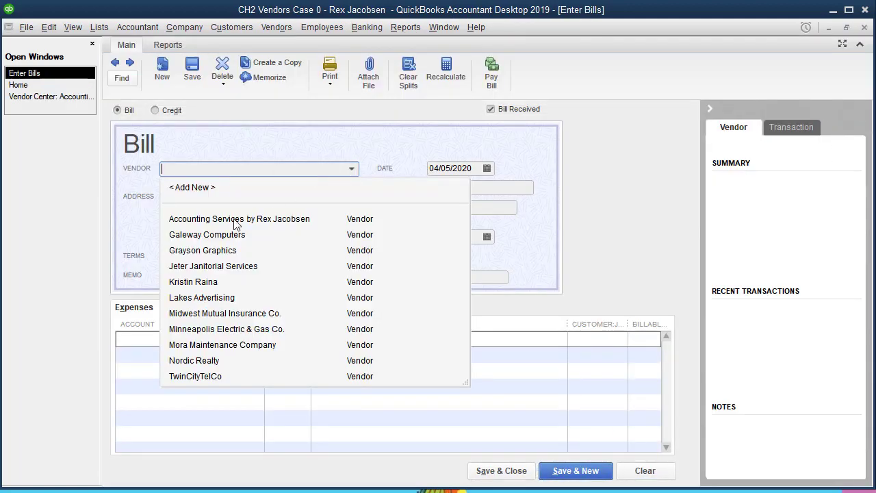
pyautogui.click(232, 223)
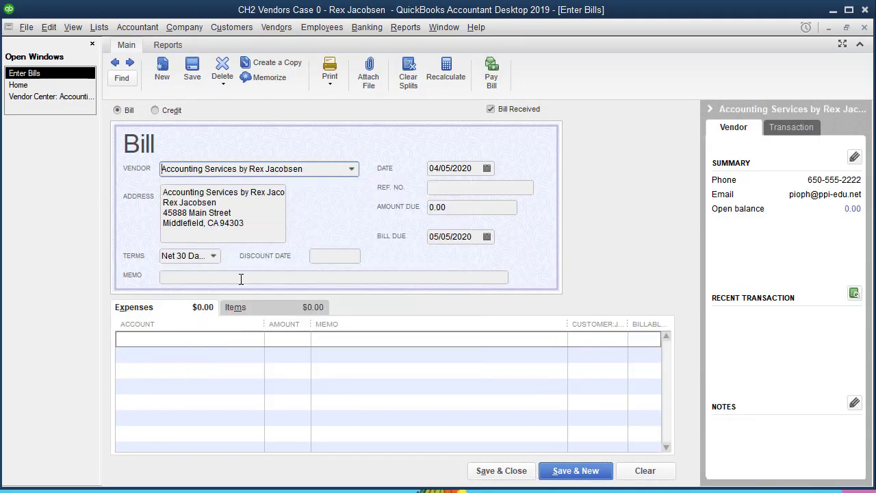
pyautogui.click(257, 343)
pyautogui.click(256, 339)
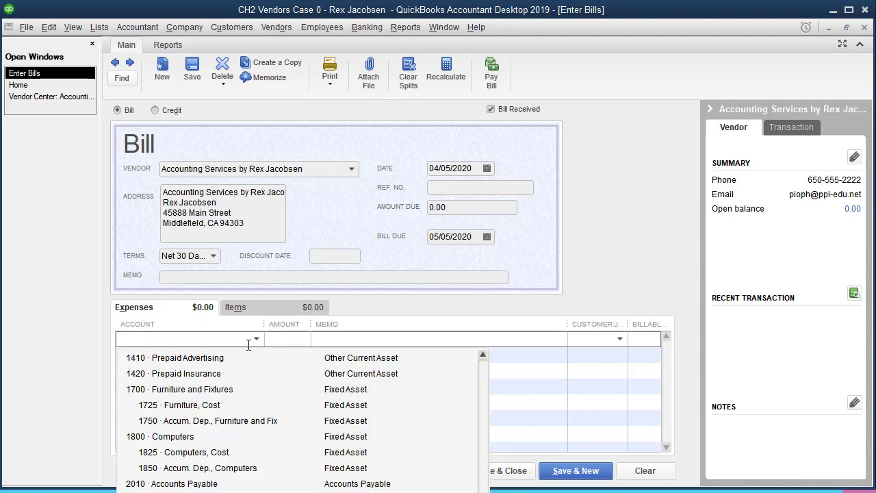
pyautogui.click(358, 307)
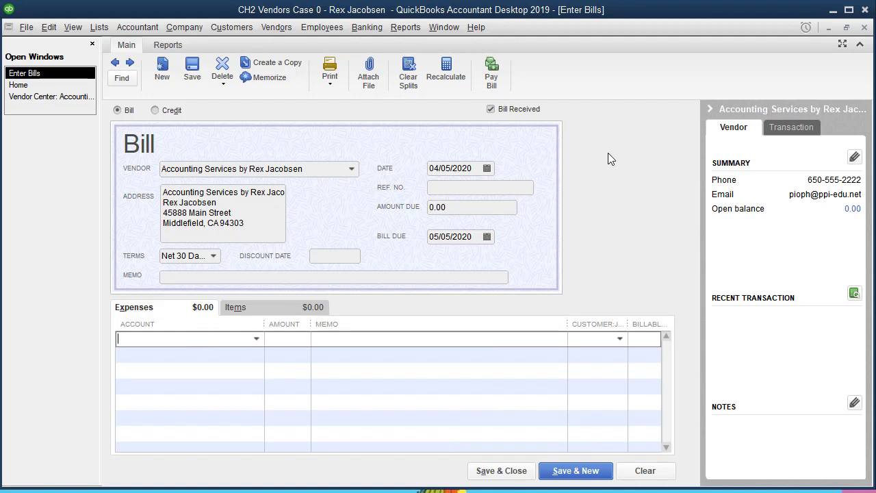
pyautogui.click(865, 29)
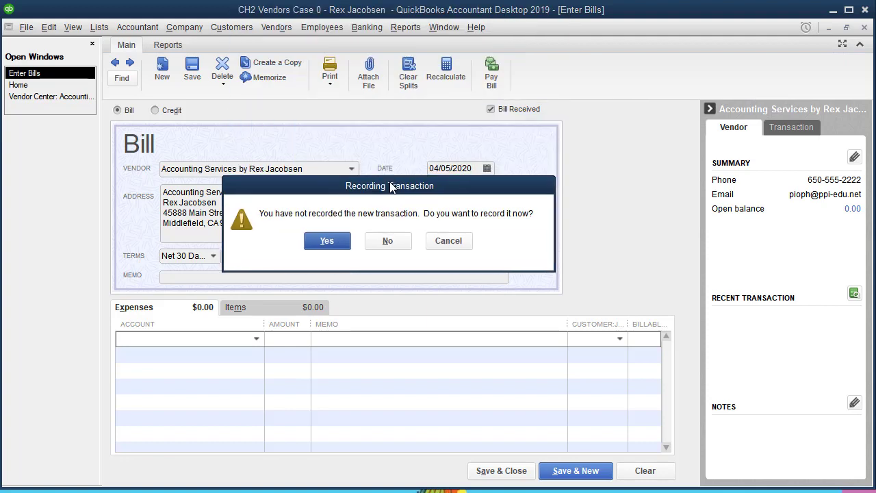
pyautogui.click(387, 243)
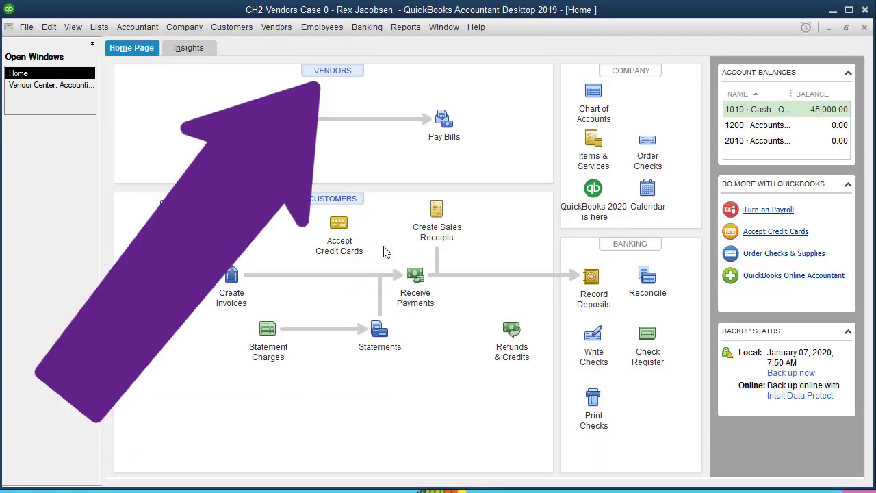
# Open the Accounting Services vendor in Edit Vendor and show its Account Settings prefill tab.
pyautogui.click(335, 76)
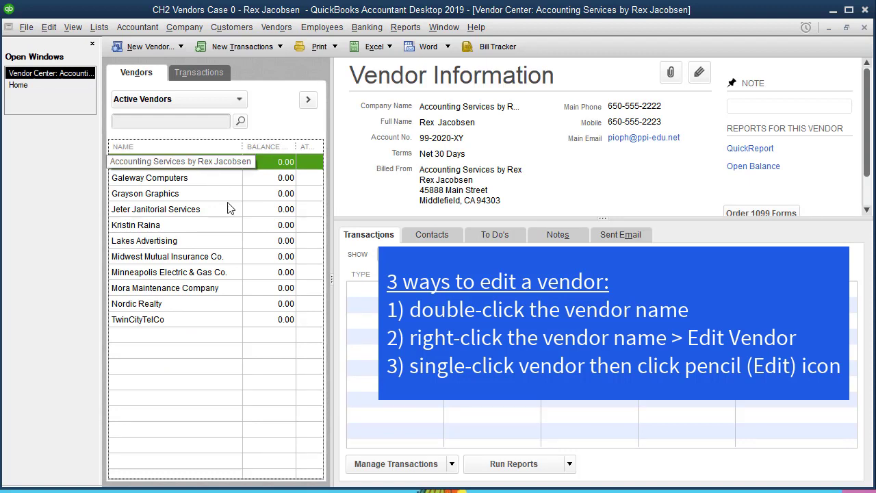
pyautogui.rightClick(220, 165)
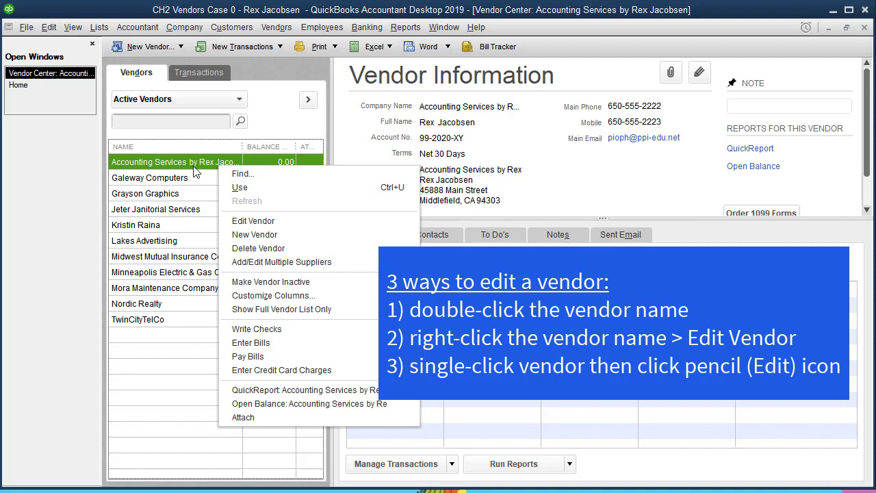
pyautogui.click(195, 167)
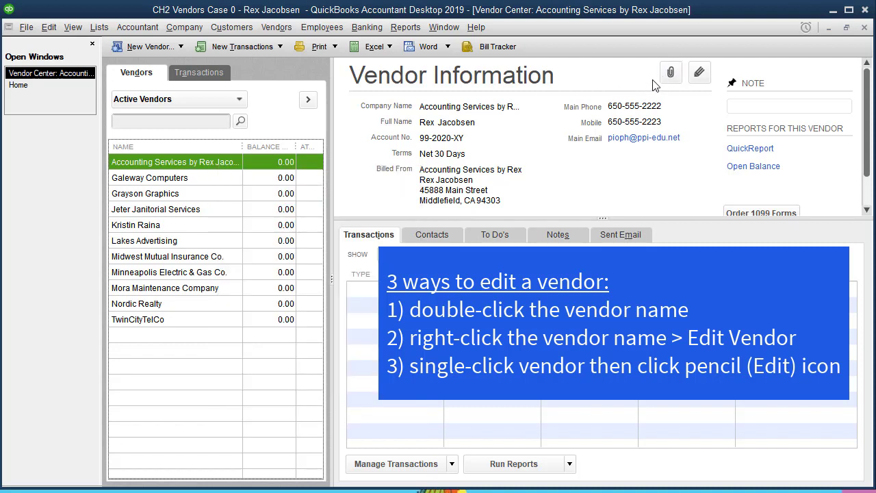
pyautogui.click(699, 72)
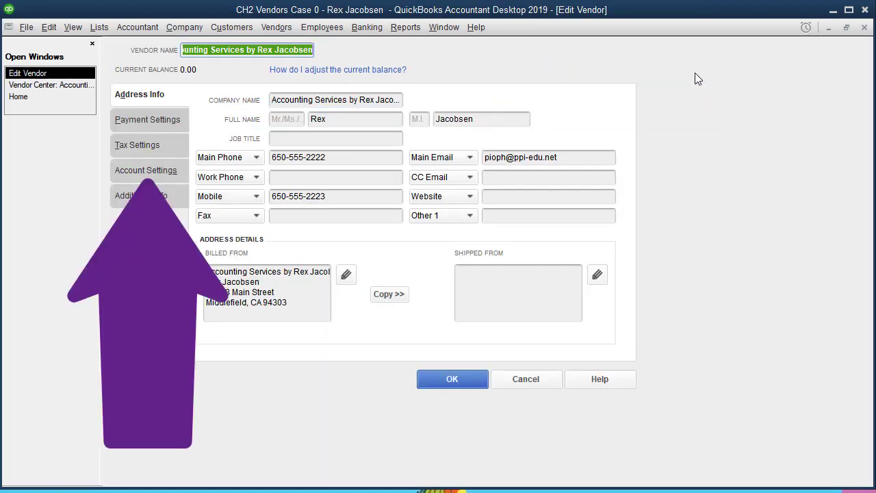
pyautogui.click(156, 171)
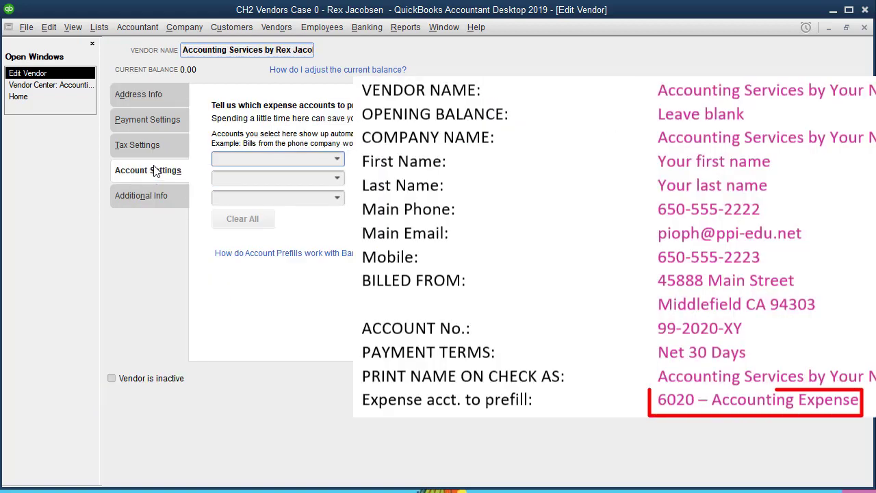
# Set 6020 · Accounting Expense as the prefill account and save the Accounting Services vendor.
pyautogui.write('6020 · Accounting Expense')
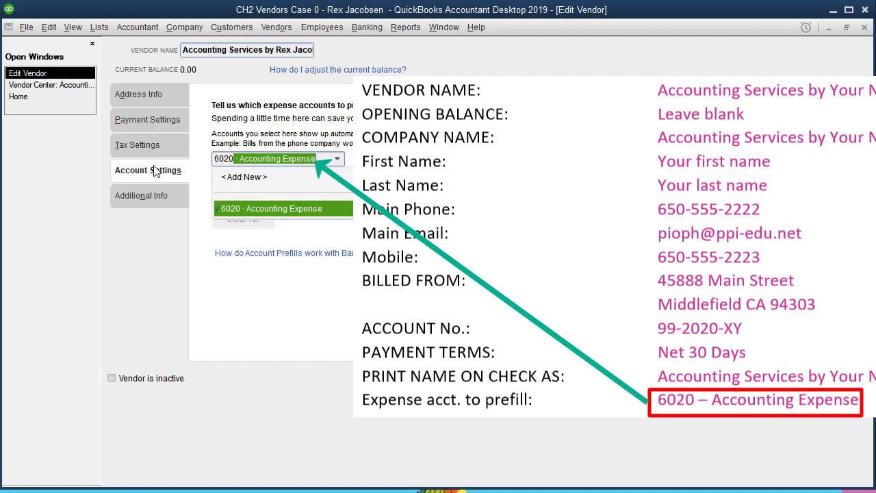
pyautogui.press('Tab')
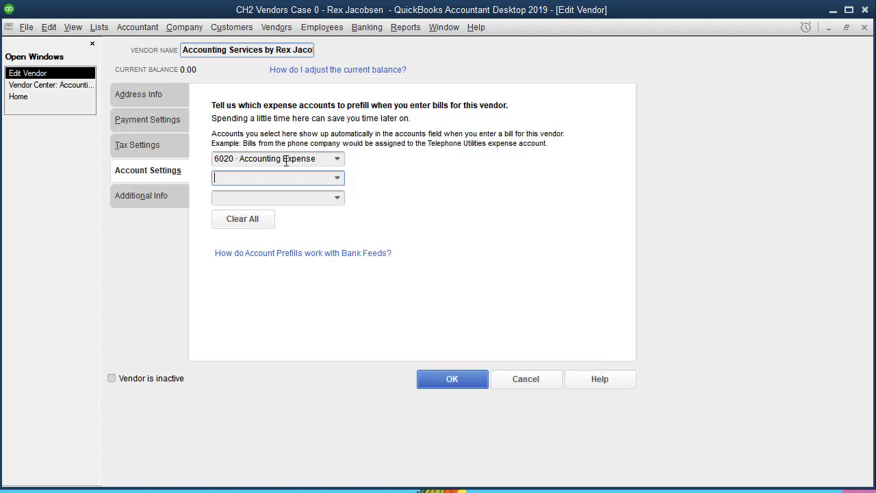
pyautogui.click(453, 379)
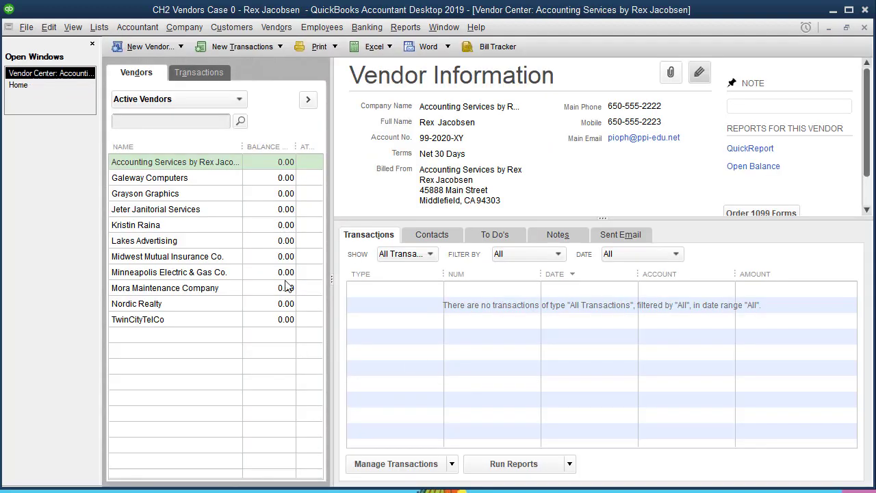
# Start a test bill for the Accounting Services vendor, confirm 6020 prefills, then discard it unsaved.
pyautogui.click(21, 86)
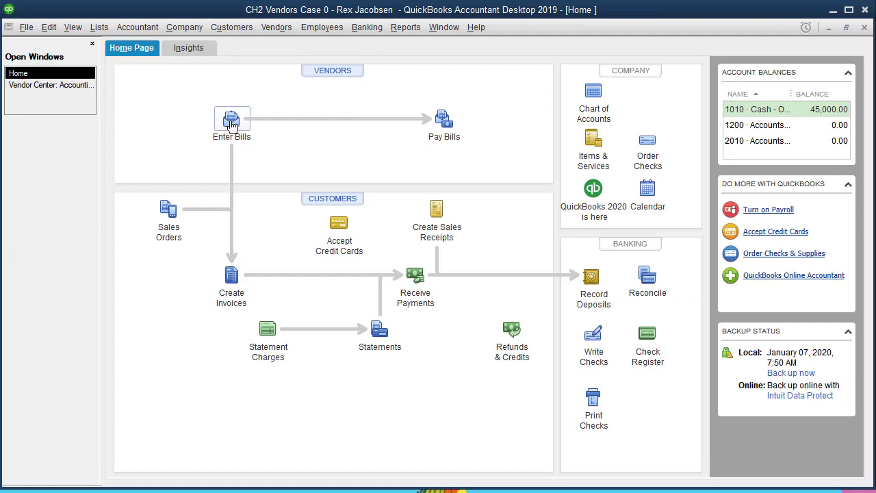
pyautogui.click(231, 125)
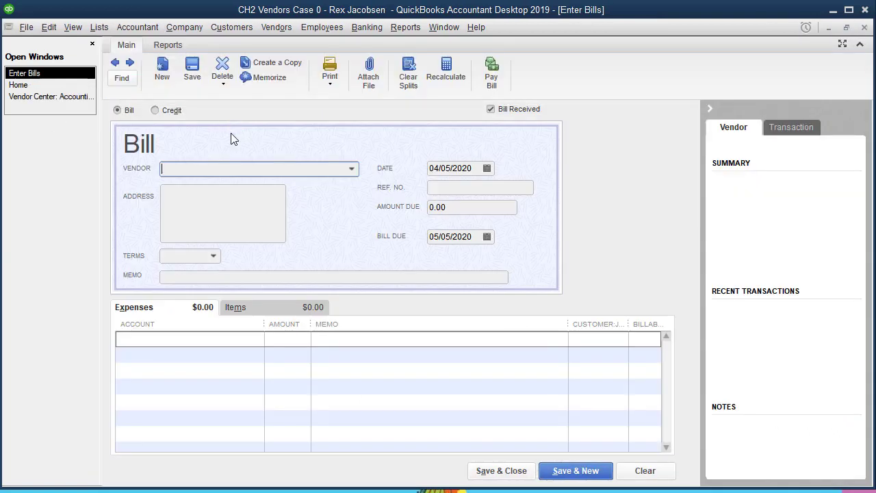
pyautogui.write('A')
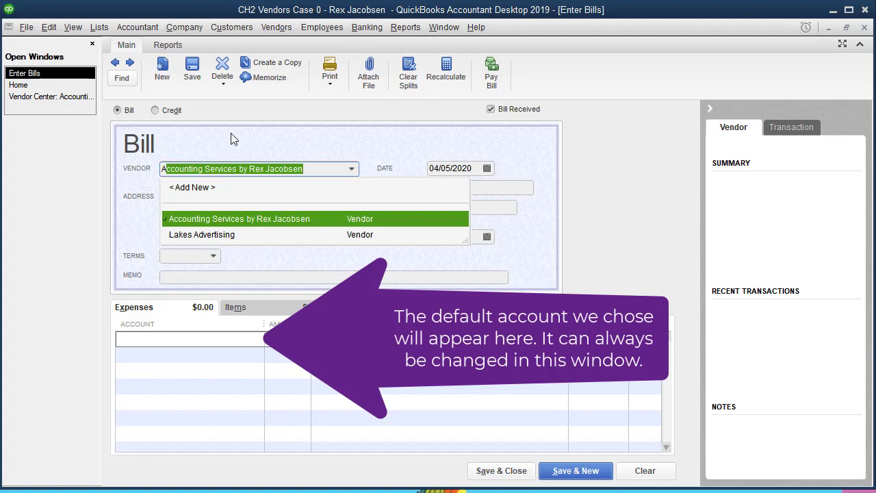
pyautogui.press('Tab')
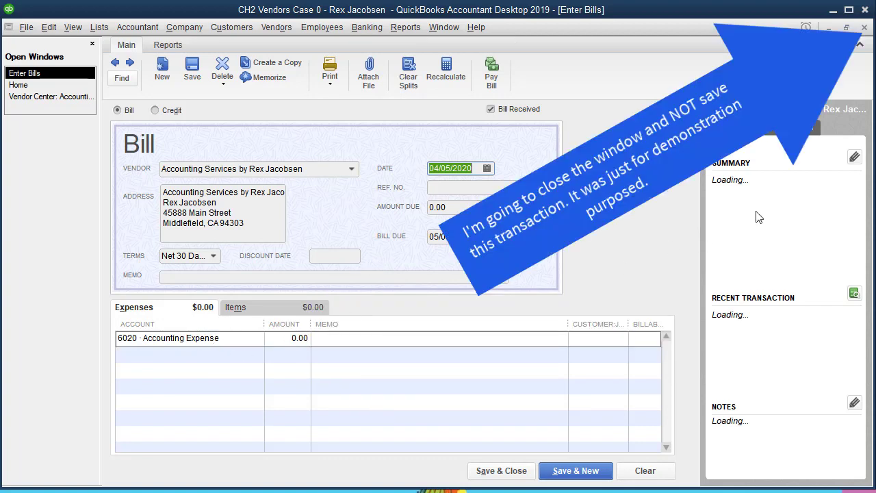
pyautogui.click(864, 28)
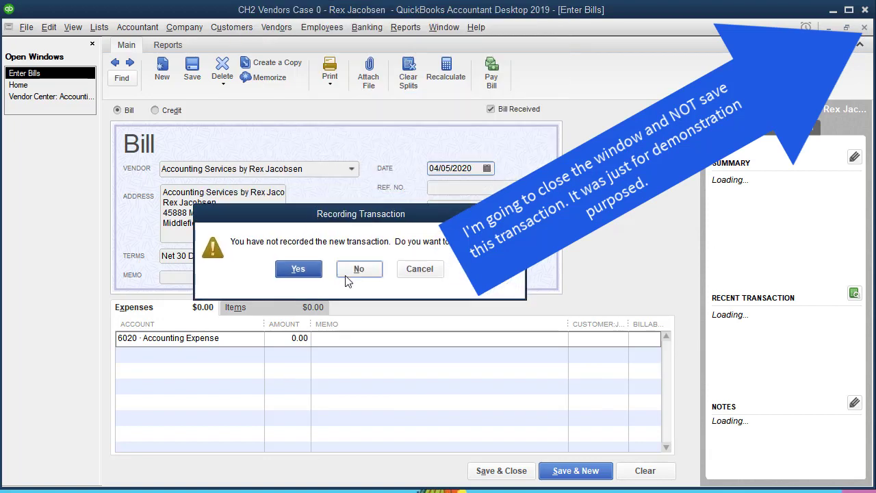
pyautogui.click(359, 269)
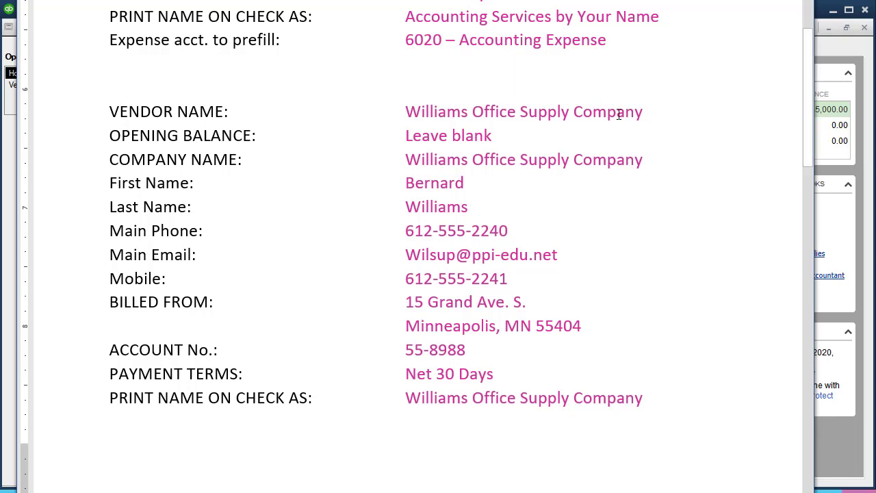
# Copy 'Williams Office Supply Company' from Word and open a blank New Vendor form in QuickBooks.
pyautogui.moveTo(649, 118); pyautogui.dragTo(406, 113)
pyautogui.hotkey('ctrl', 'c')
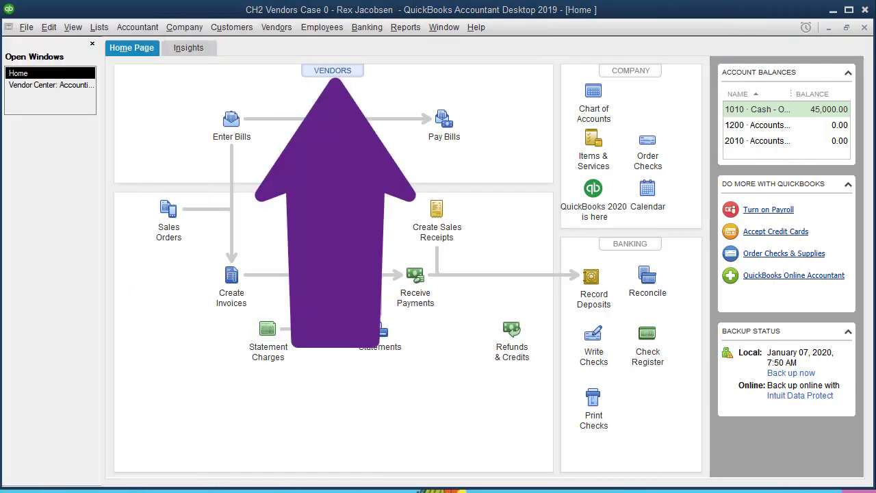
pyautogui.click(340, 75)
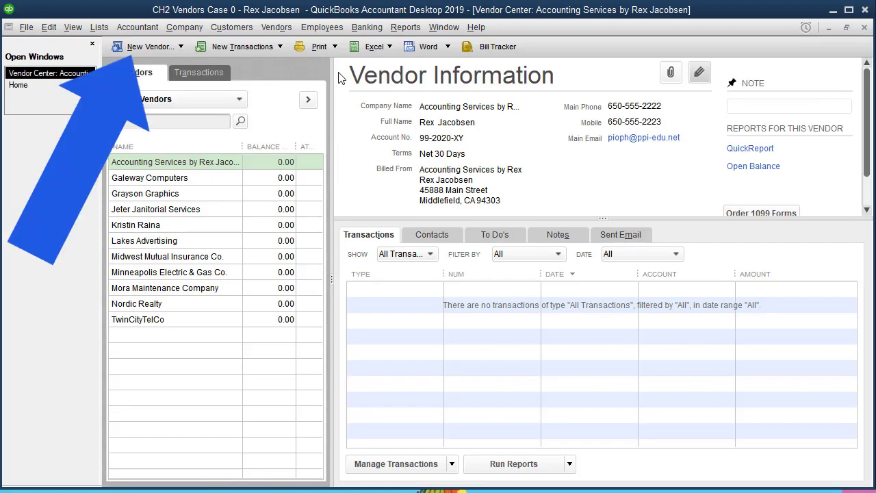
pyautogui.click(151, 47)
pyautogui.click(155, 69)
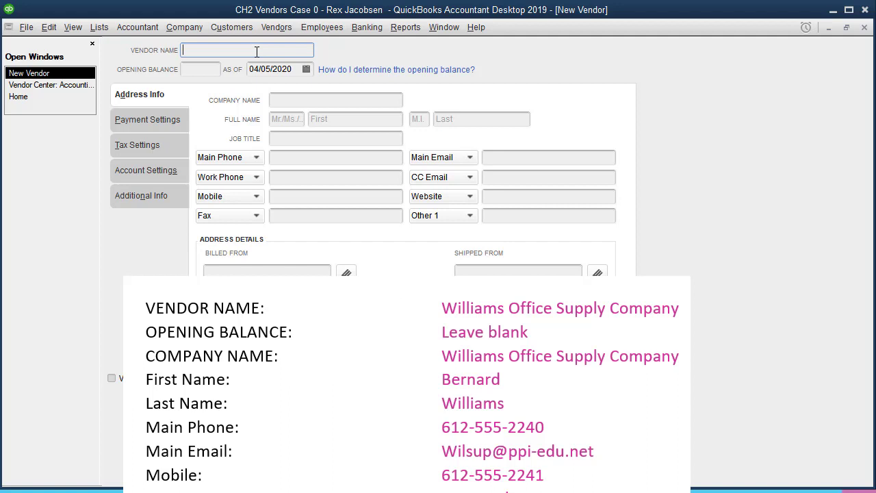
# Enter 'Williams Office Supply Company' as both the vendor name and company name.
pyautogui.write('Williams Office Supply Company')
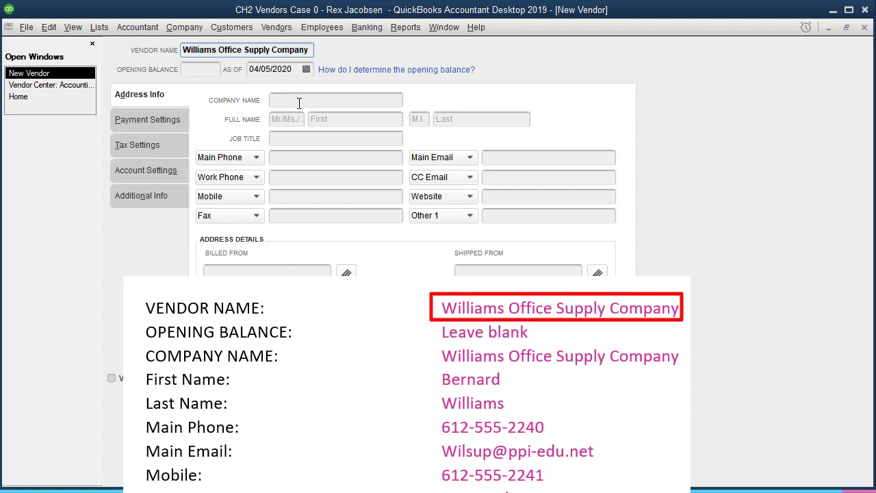
pyautogui.click(299, 103)
pyautogui.hotkey('ctrl', 'v')
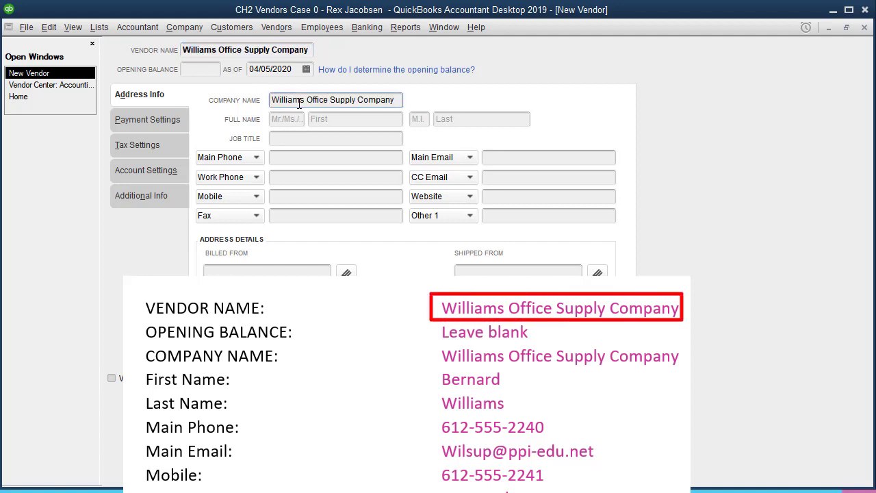
pyautogui.click(203, 68)
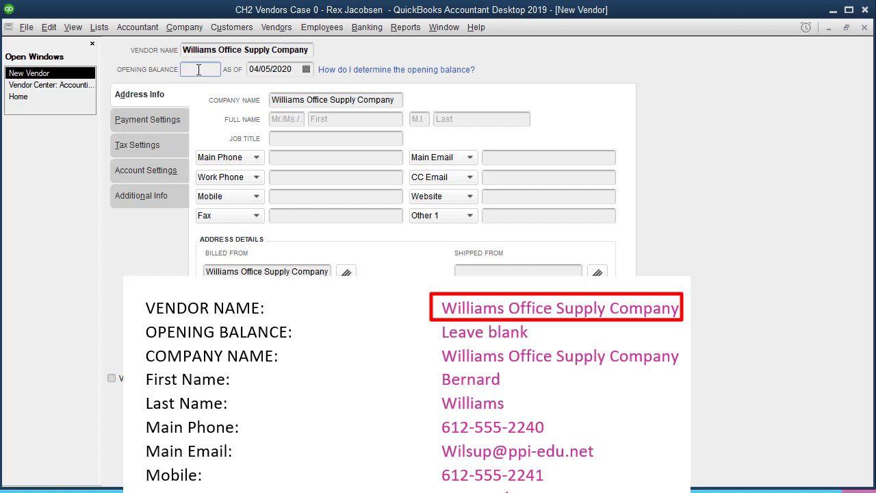
# Fill in the contact's first and last name and the main phone number.
pyautogui.click(335, 130)
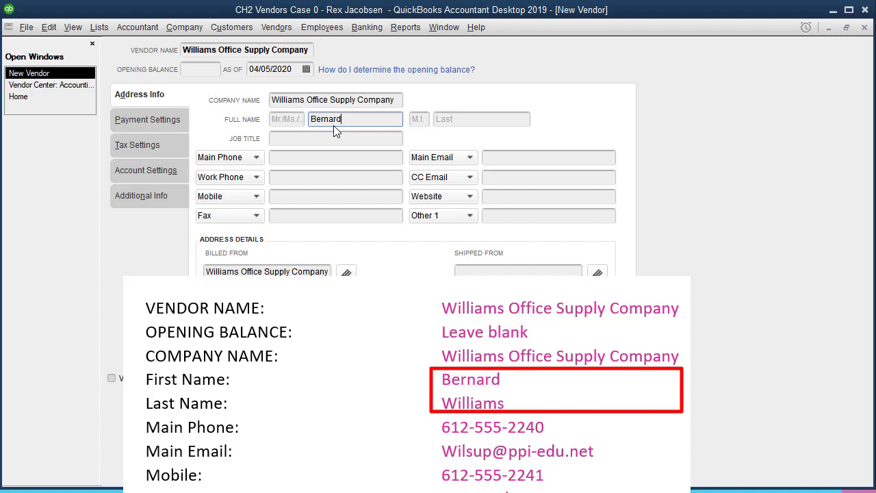
pyautogui.press('Tab')
pyautogui.press('Tab')
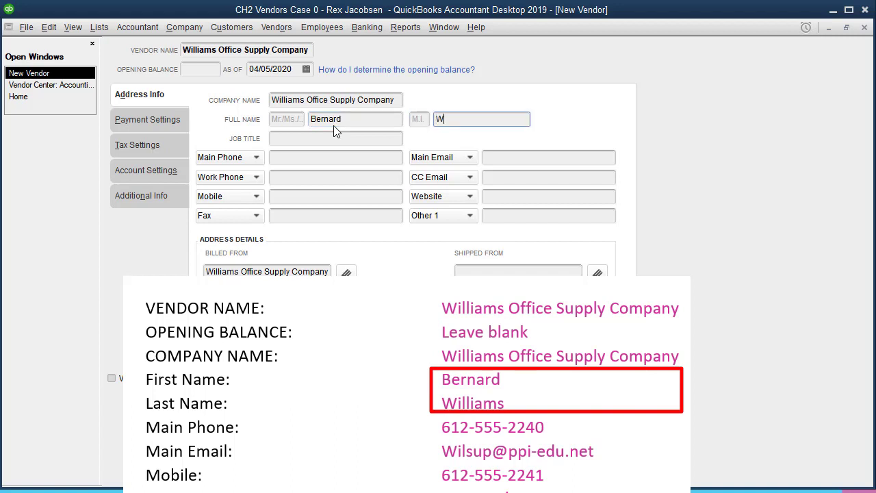
pyautogui.press('Tab')
pyautogui.press('Tab')
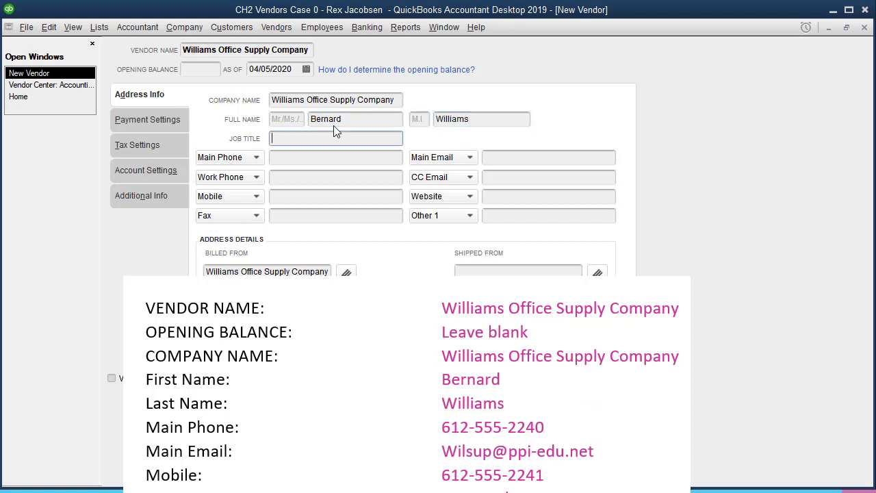
pyautogui.press('Tab')
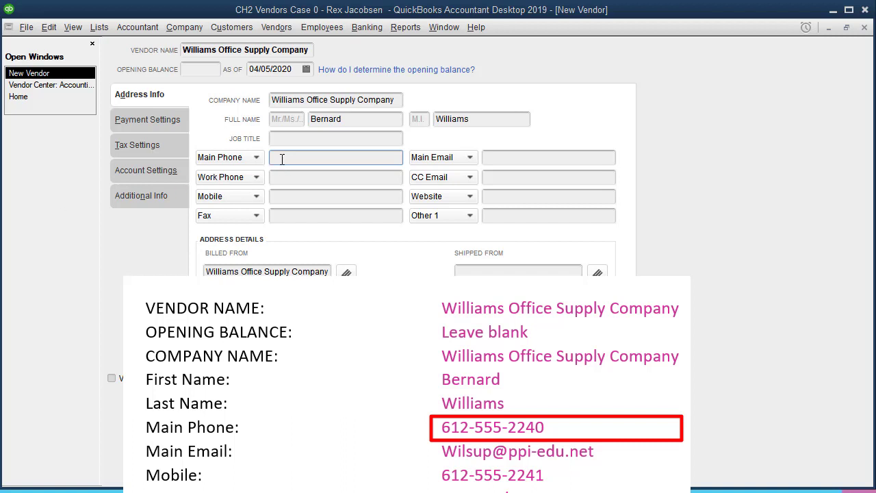
pyautogui.write('612-555-2240')
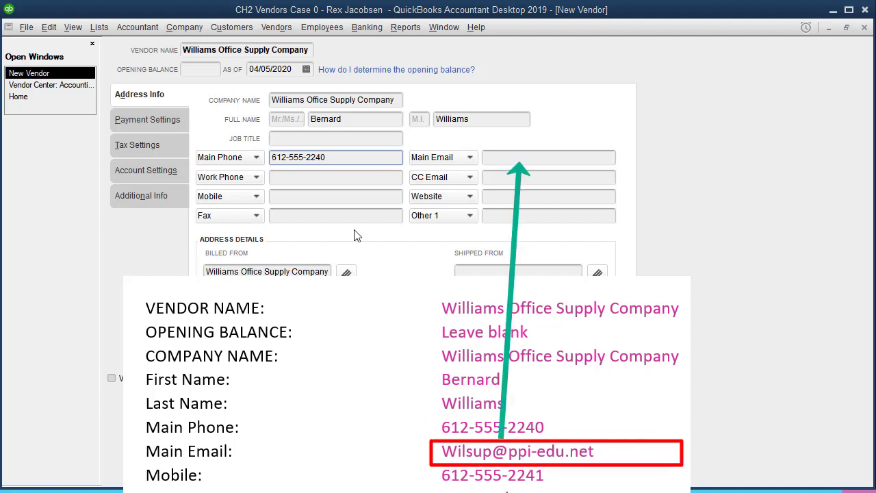
# Add the contact's e-mail address, mobile number and the full billed-from street address.
pyautogui.click(534, 157)
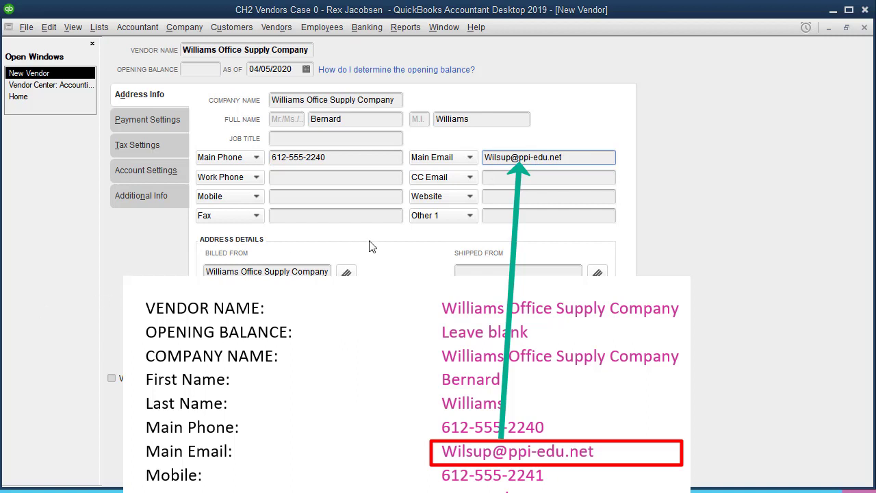
pyautogui.click(291, 198)
pyautogui.write('612-555-2241')
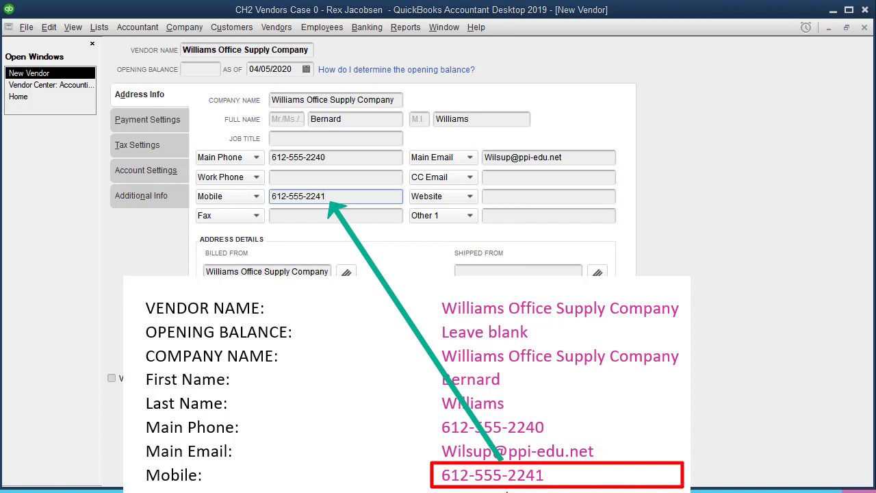
pyautogui.click(276, 286)
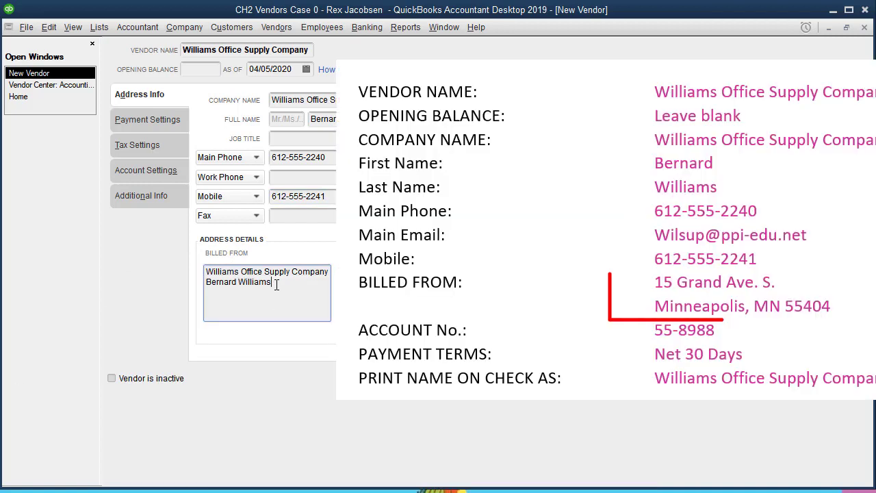
pyautogui.press('Return')
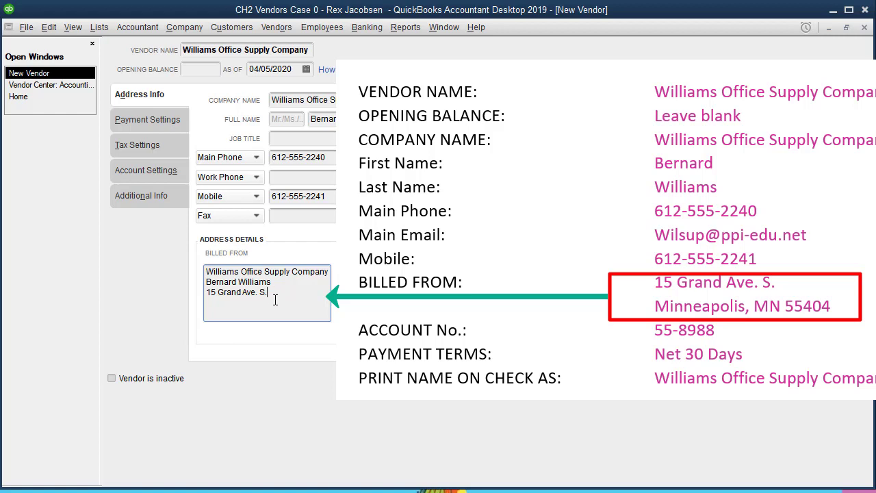
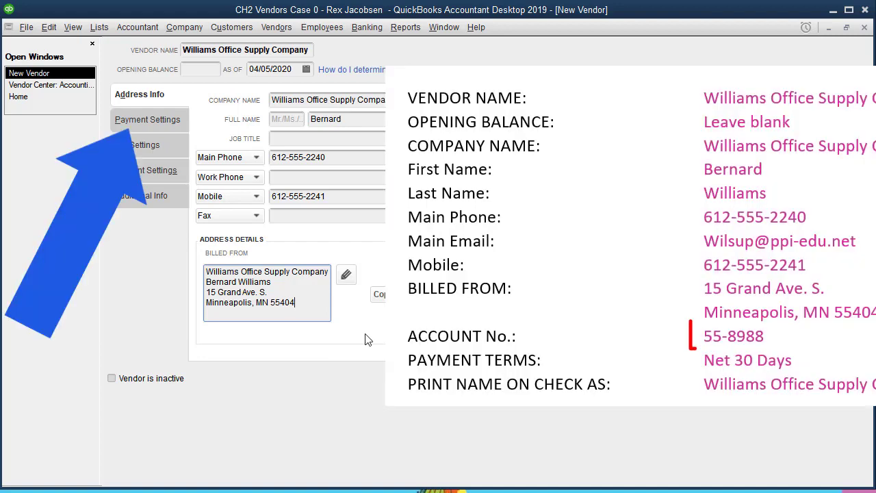
# In Payment Settings, enter the vendor's account number and choose Net 30 Days terms.
pyautogui.click(162, 119)
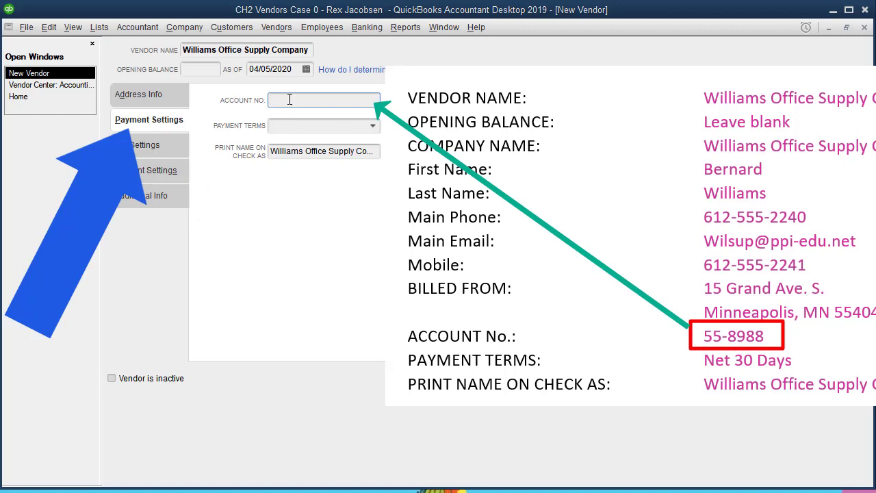
pyautogui.write('55-8988')
pyautogui.click(372, 126)
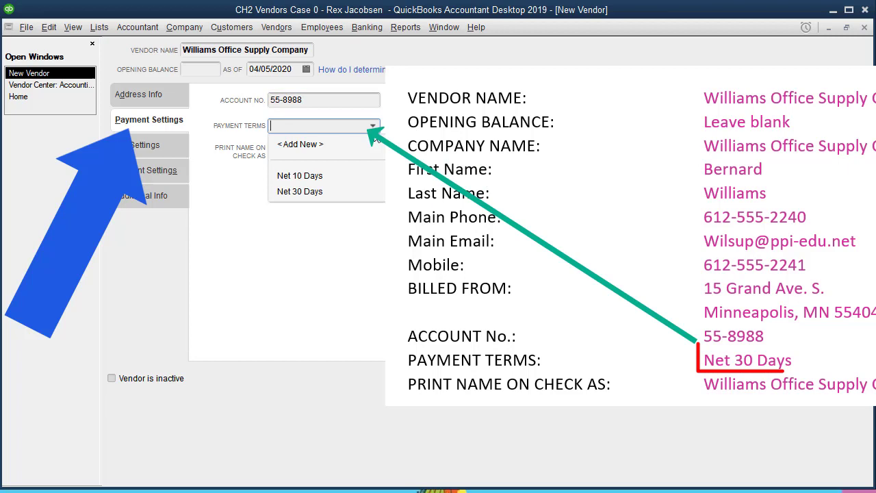
pyautogui.click(335, 192)
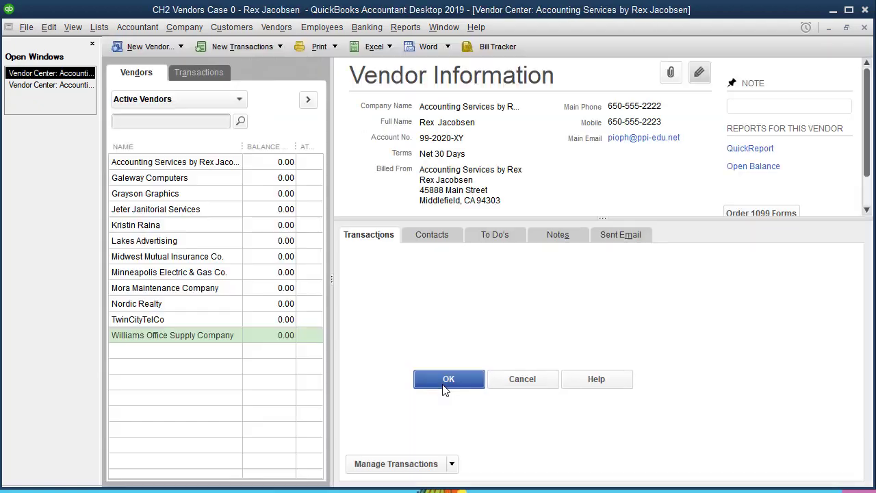
# Save Williams Office Supply Company as a new vendor and close the Vendor Center.
pyautogui.click(442, 389)
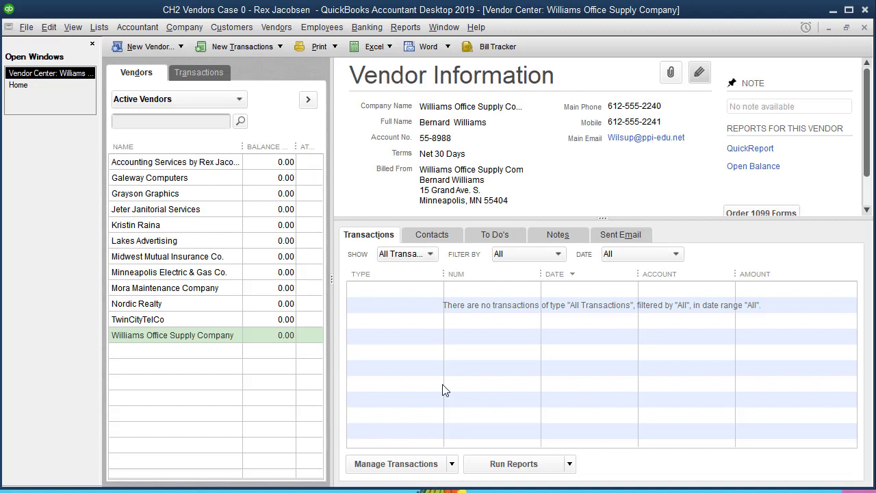
pyautogui.click(184, 340)
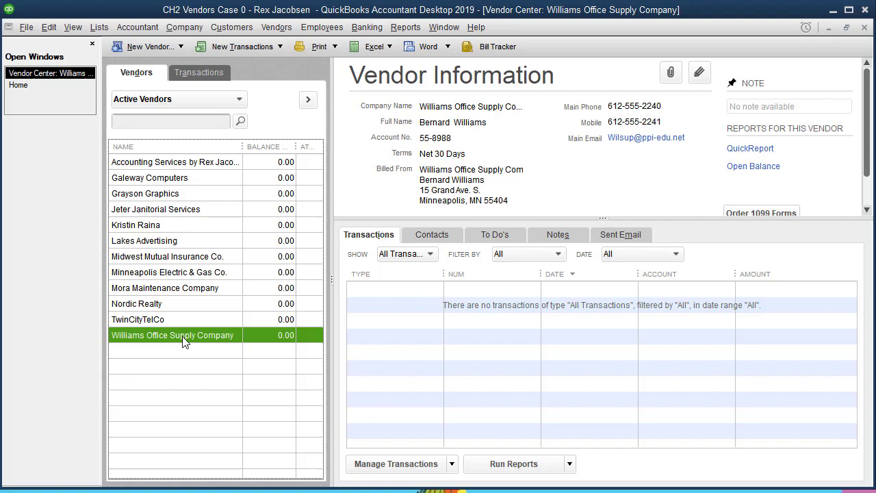
pyautogui.click(865, 28)
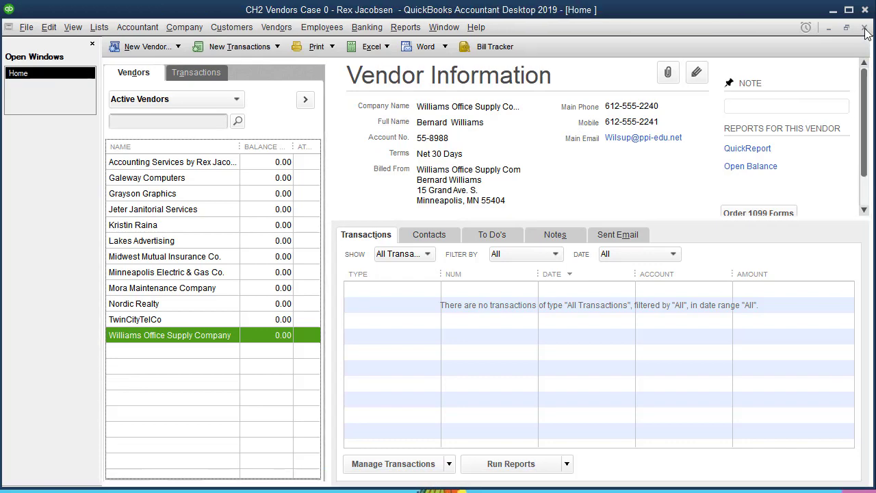
pyautogui.click(233, 123)
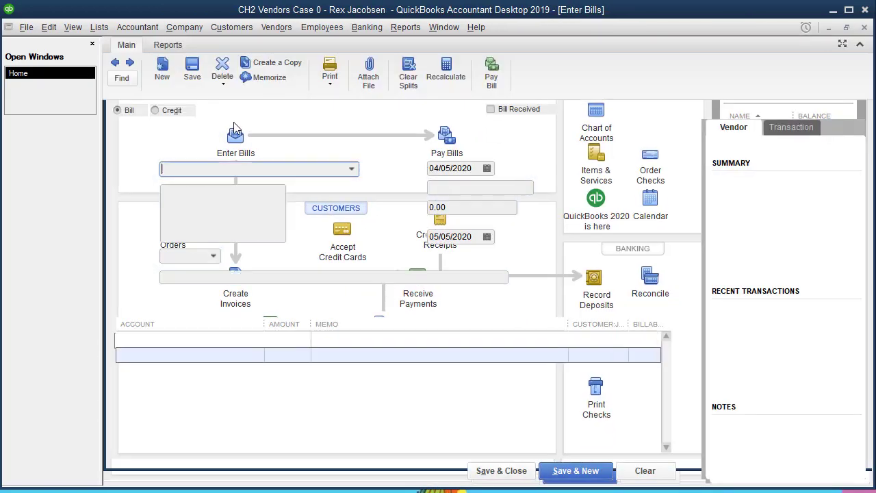
pyautogui.click(354, 170)
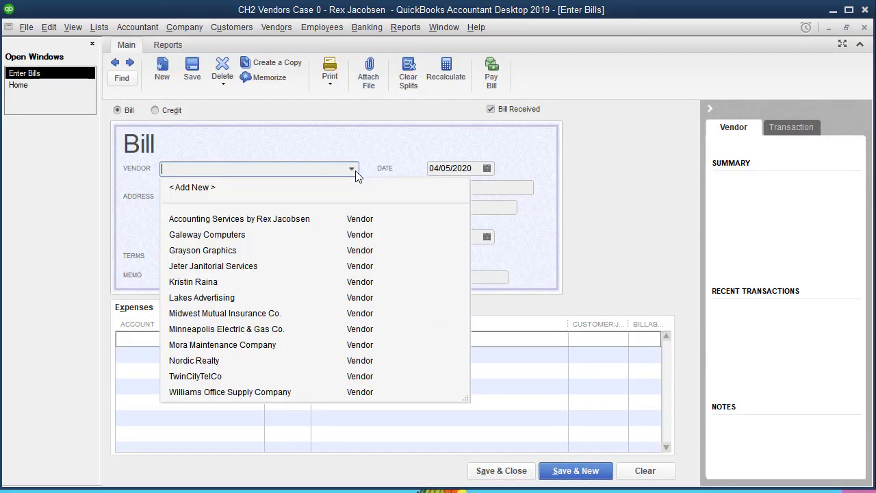
pyautogui.click(239, 394)
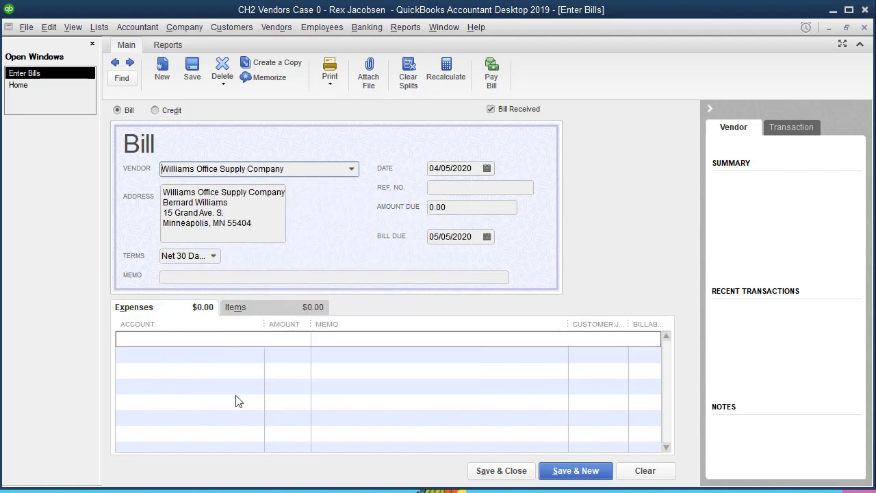
pyautogui.click(198, 336)
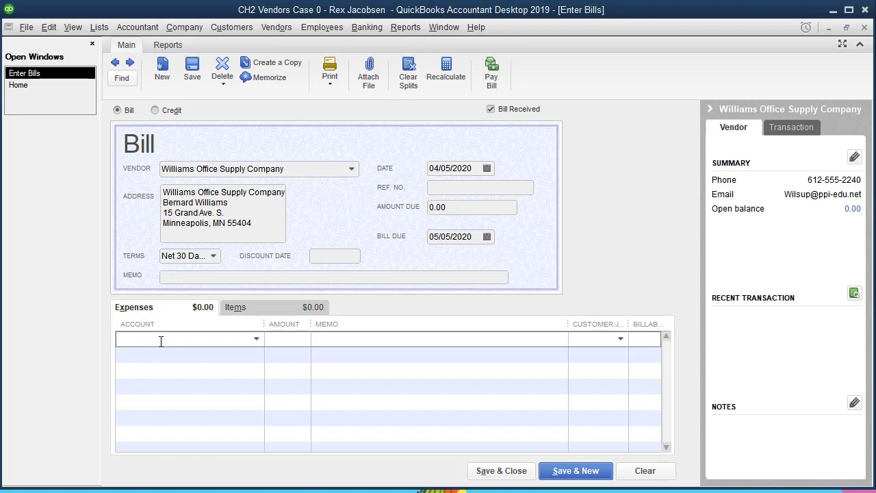
pyautogui.click(257, 339)
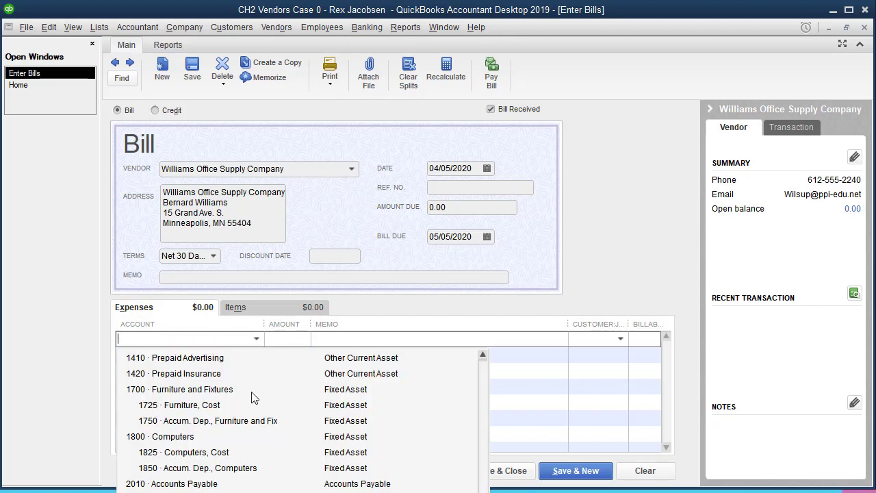
pyautogui.scroll(3, 252, 397)
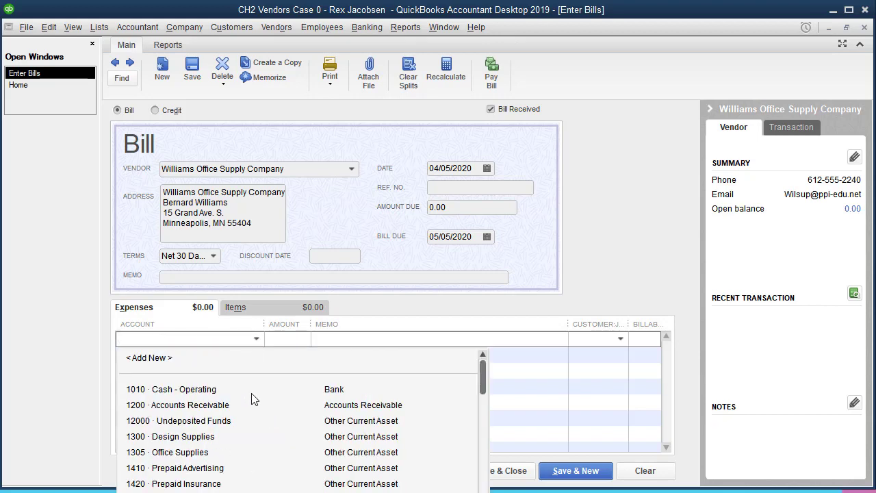
pyautogui.click(182, 453)
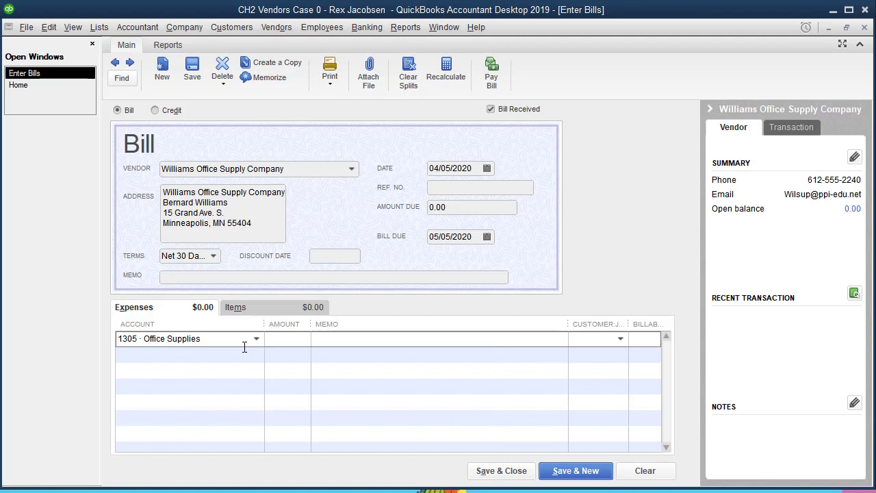
pyautogui.click(864, 28)
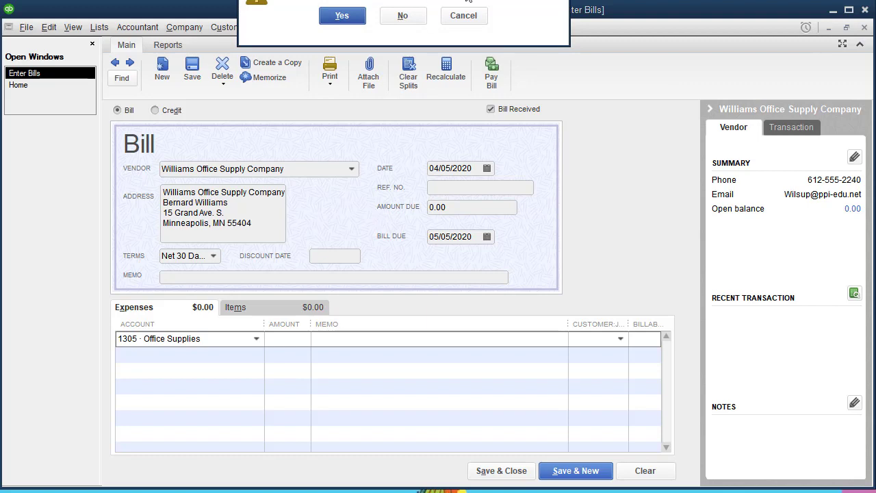
pyautogui.moveTo(468, 0); pyautogui.dragTo(420, 246)
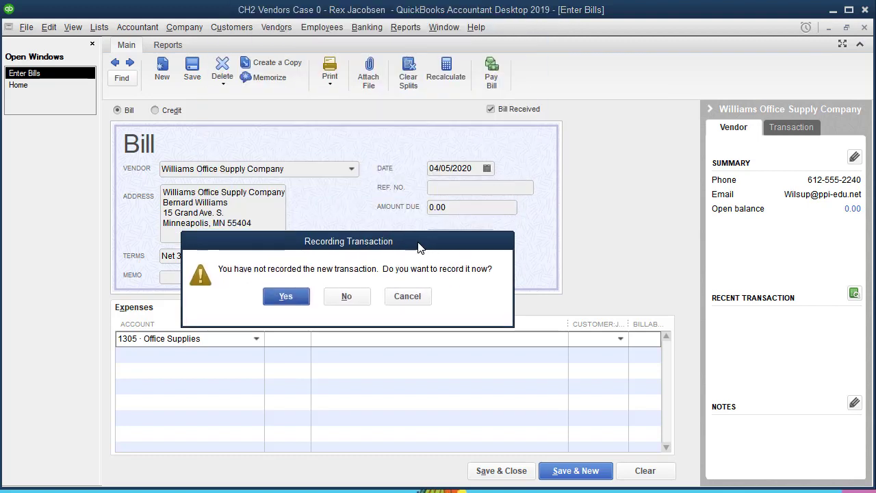
pyautogui.click(346, 296)
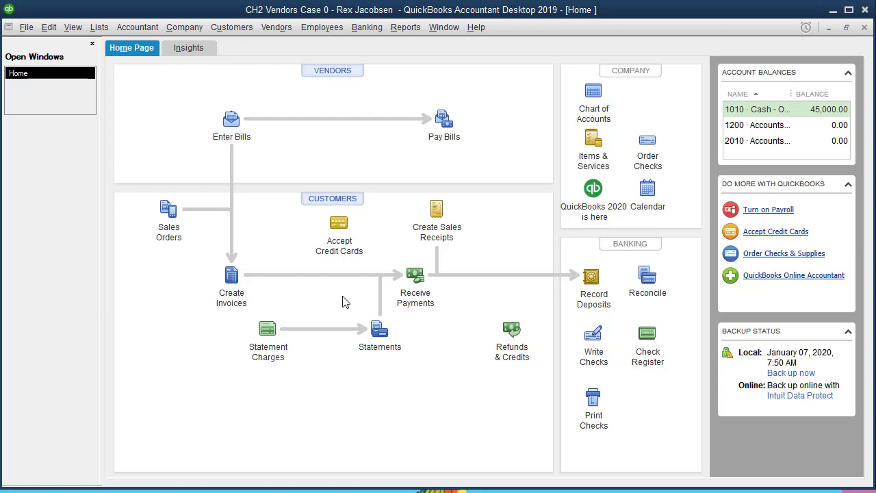